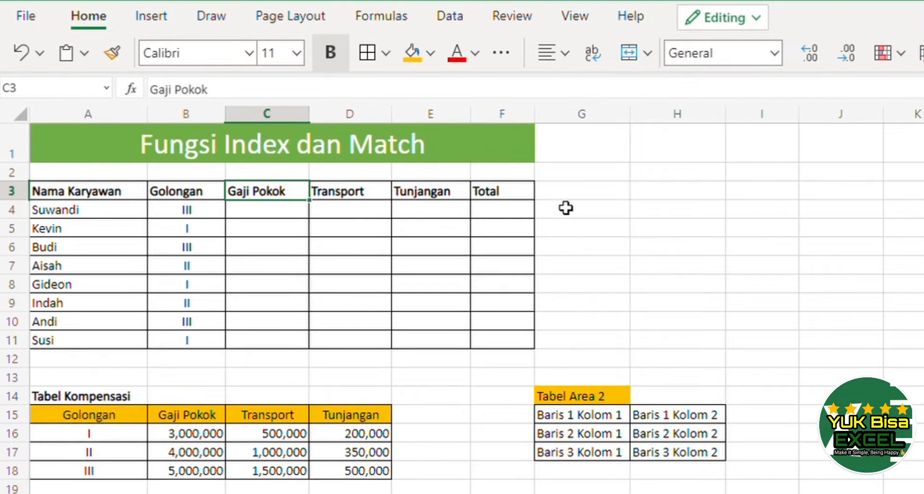
In G3, enter =INDEX(A15:D18, ,) to return the whole compensation table A15:D18.
left_click(588, 198)
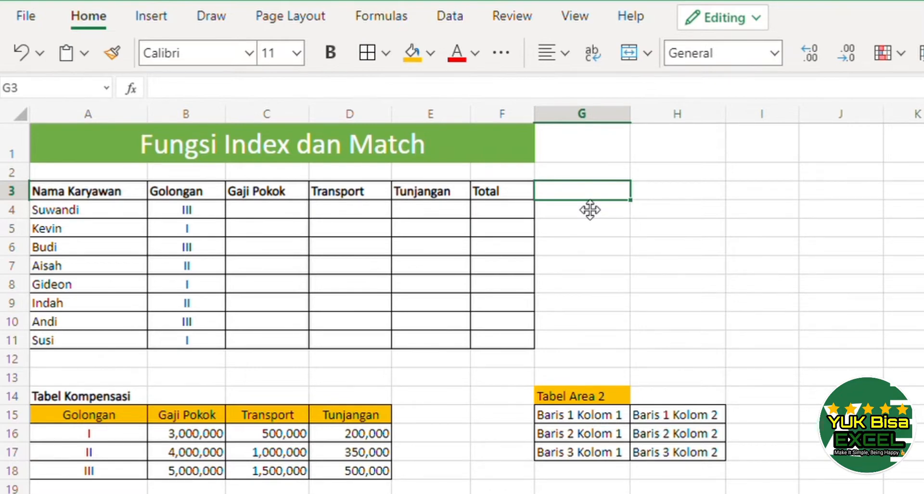
left_click(589, 210)
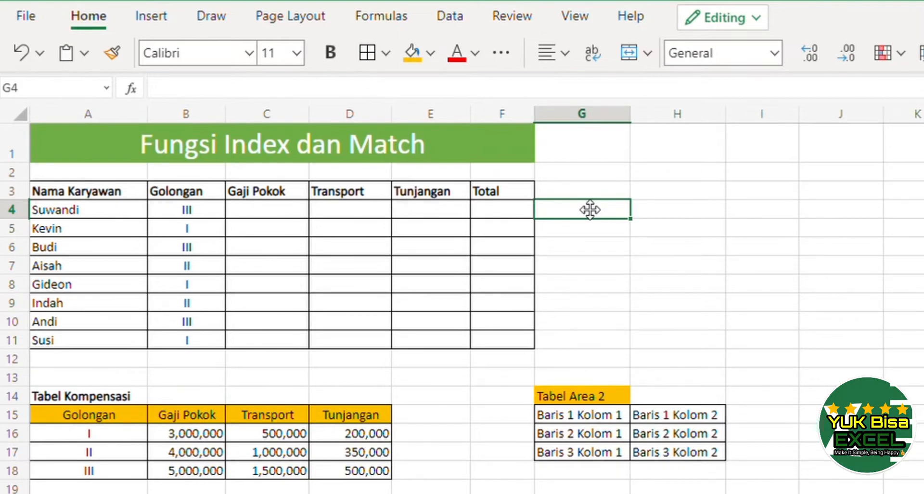
key("Up")
type("=index(")
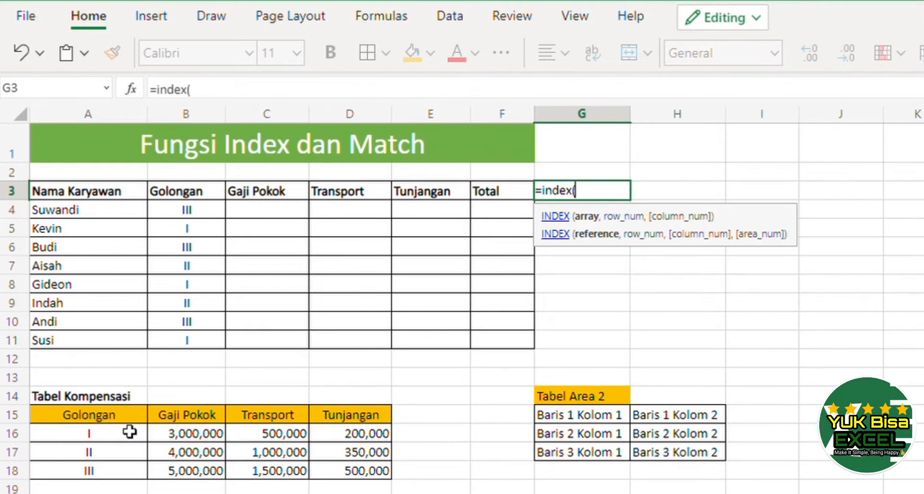
left_click_drag(124, 417, 330, 472)
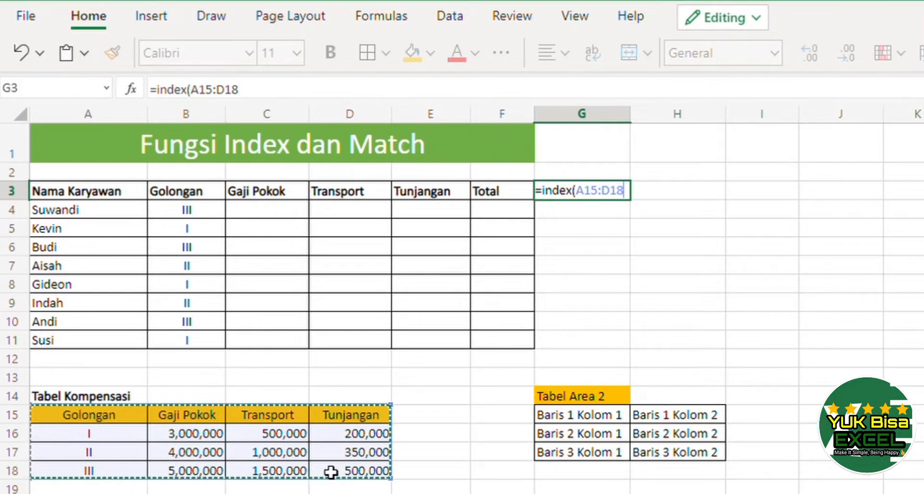
type(",")
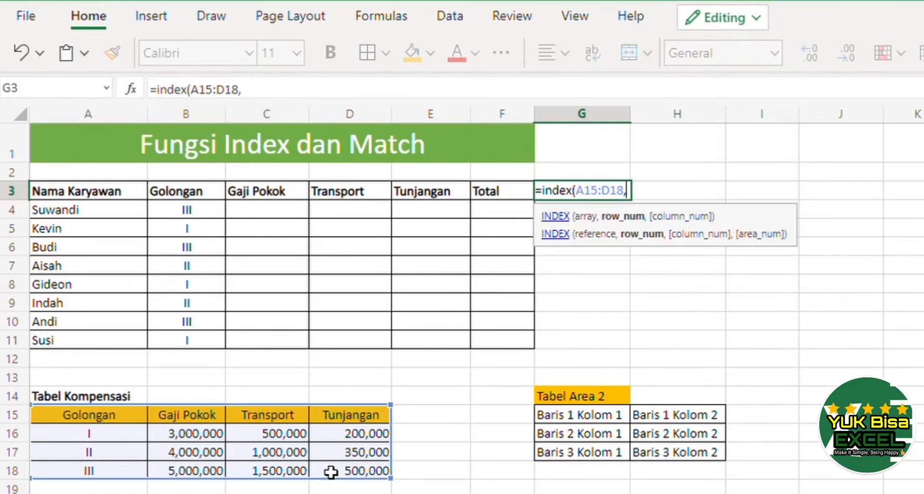
type(" ,")
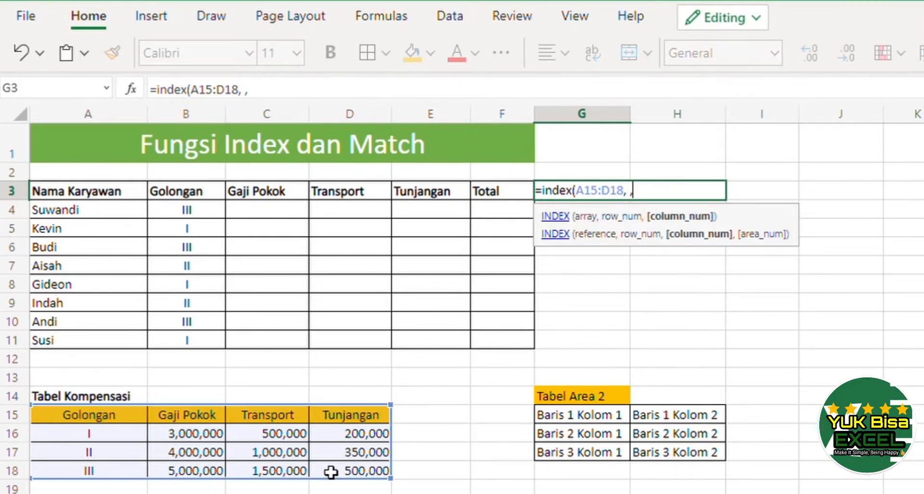
type(")")
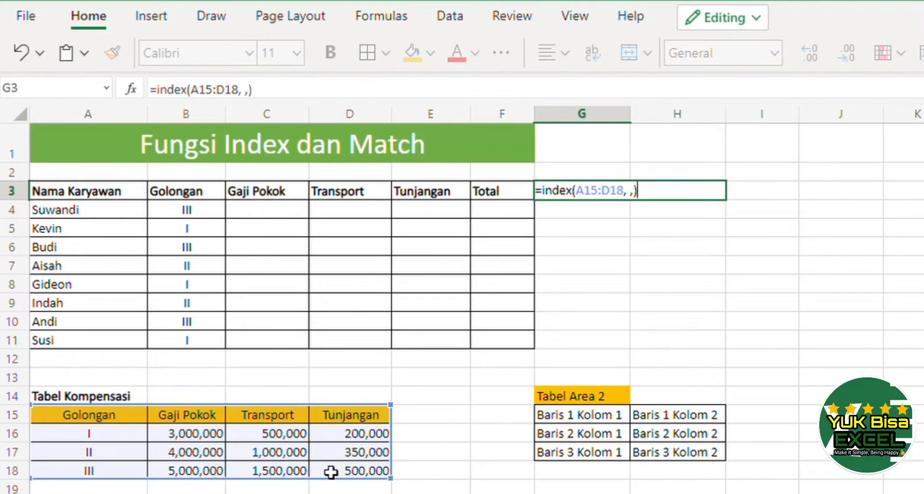
key("Return")
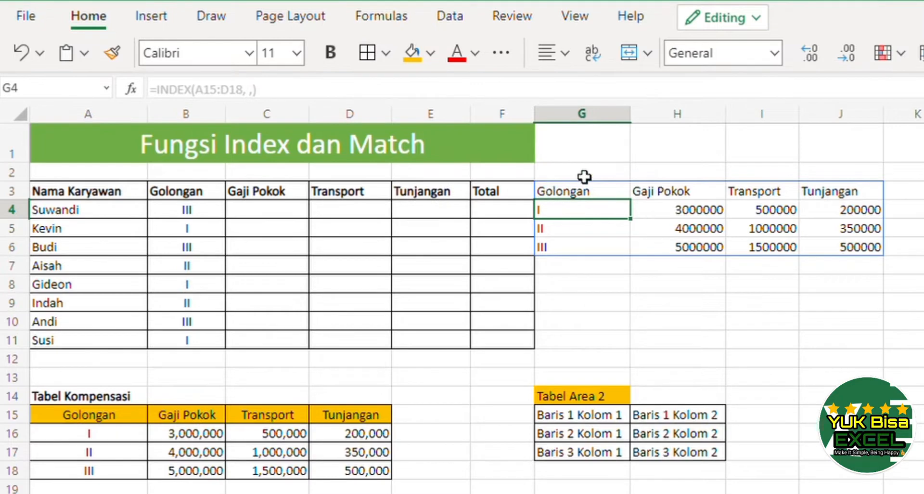
Edit the G3 formula to set the row number to 1, giving =INDEX(A15:D18, 1, ).
left_click(605, 198)
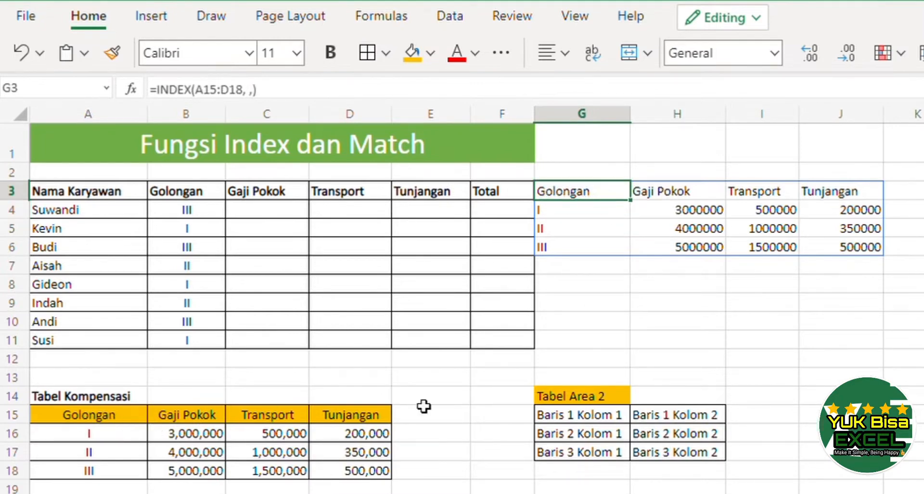
key("F2")
key("Left")
key("Left")
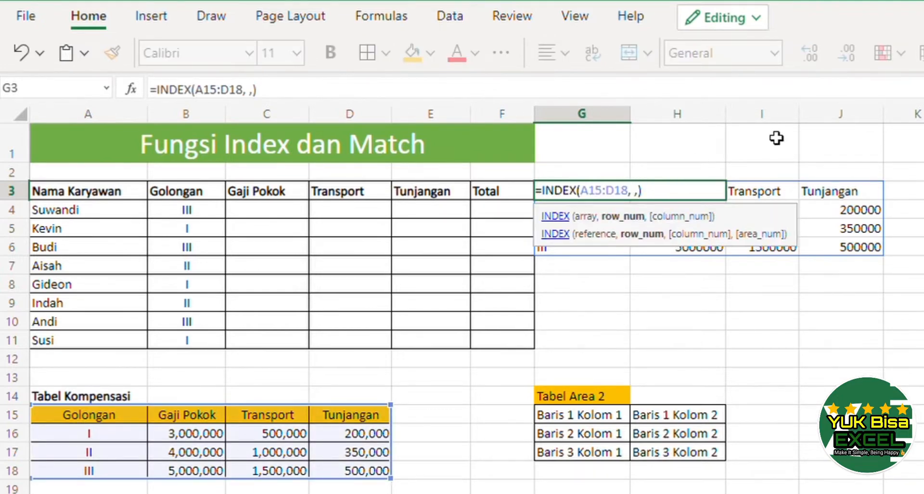
key("Right")
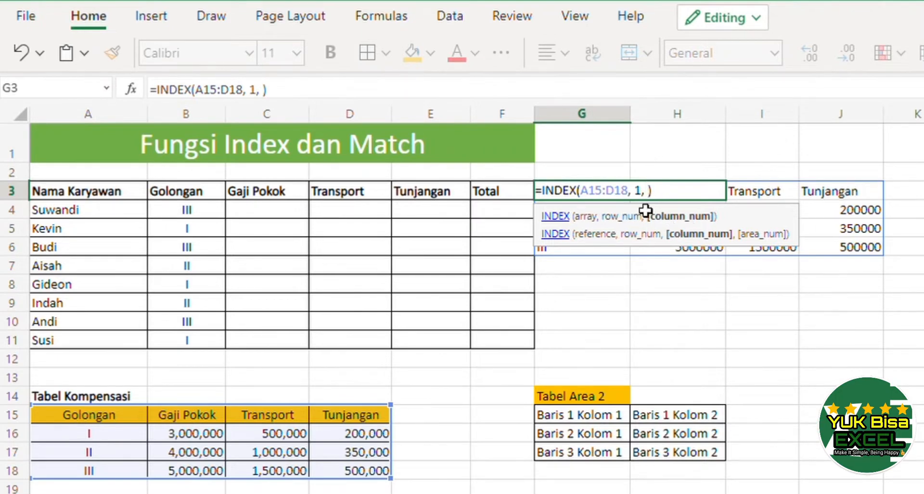
key("Return")
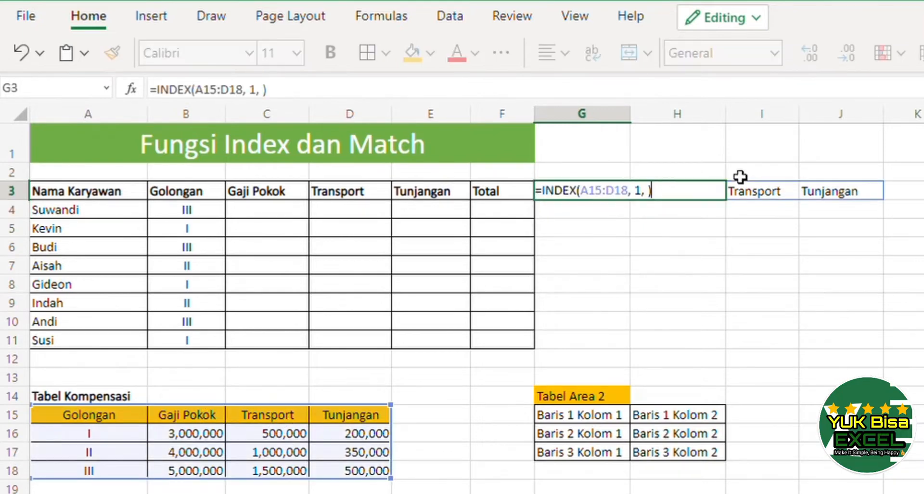
Change the row number in the G3 INDEX formula to 2.
key("Left")
key("Left")
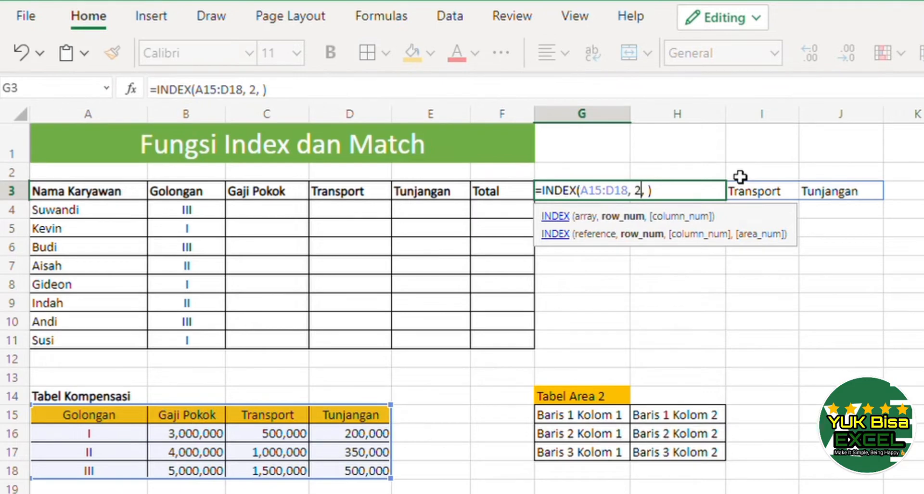
key("Return")
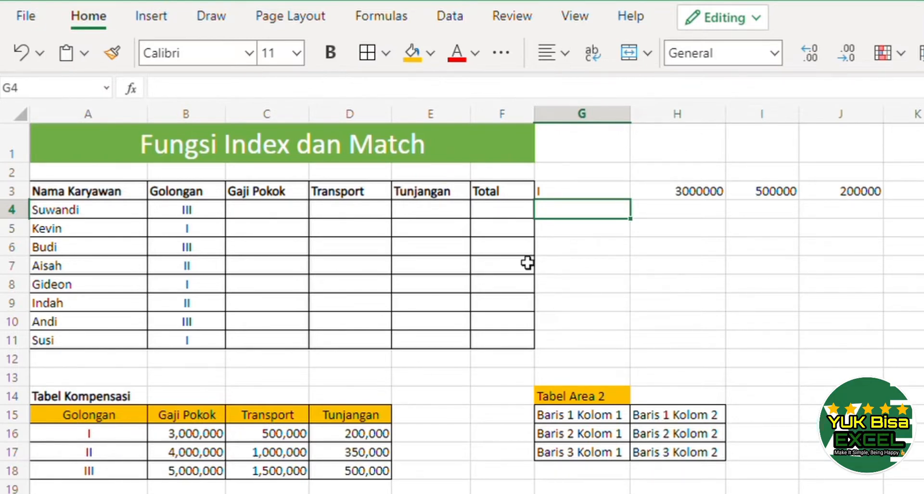
Change the row number in the G3 INDEX formula to 4.
key("Up")
key("F2")
key("Left")
key("shift+Left")
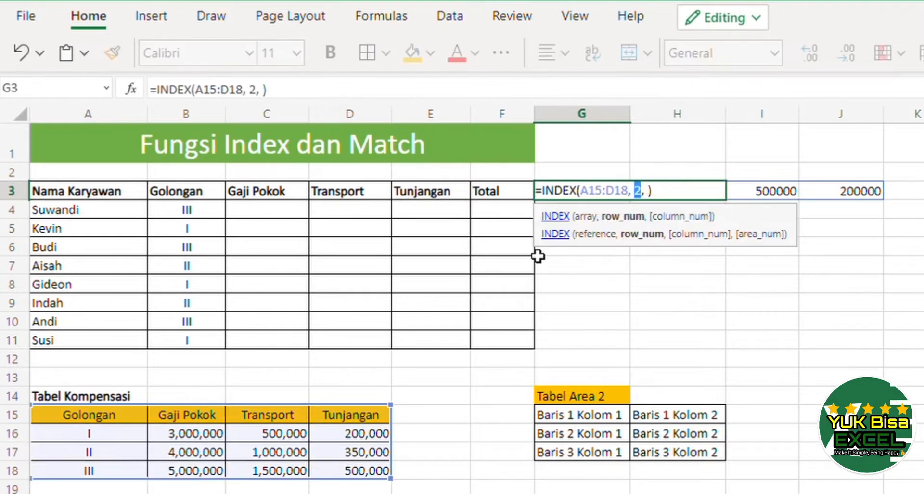
key("Return")
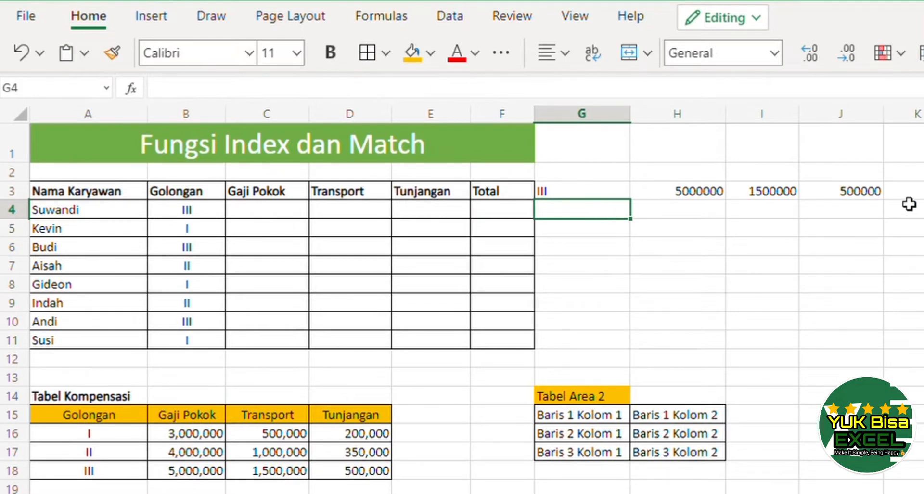
Add a column number of 1 to the G3 formula, giving =INDEX(A15:D18, 4, 1).
key("Up")
key("F2")
key("Left")
key("Left")
key("Left")
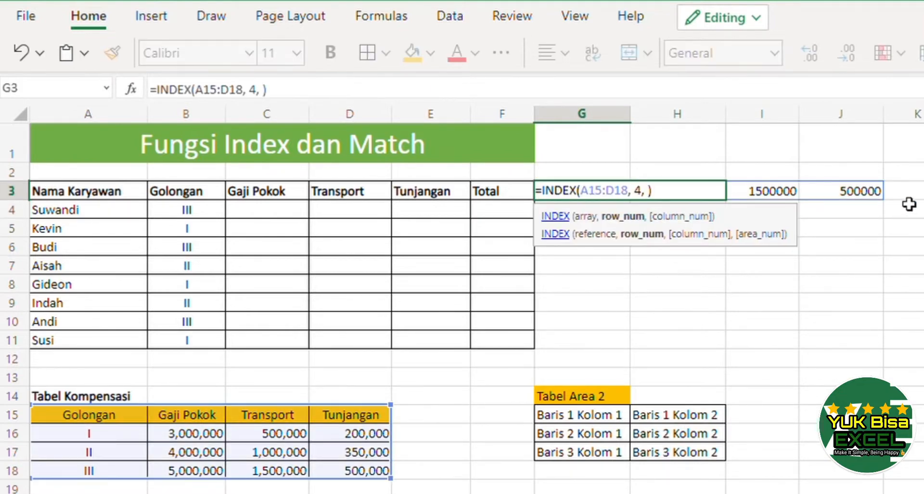
key("Right")
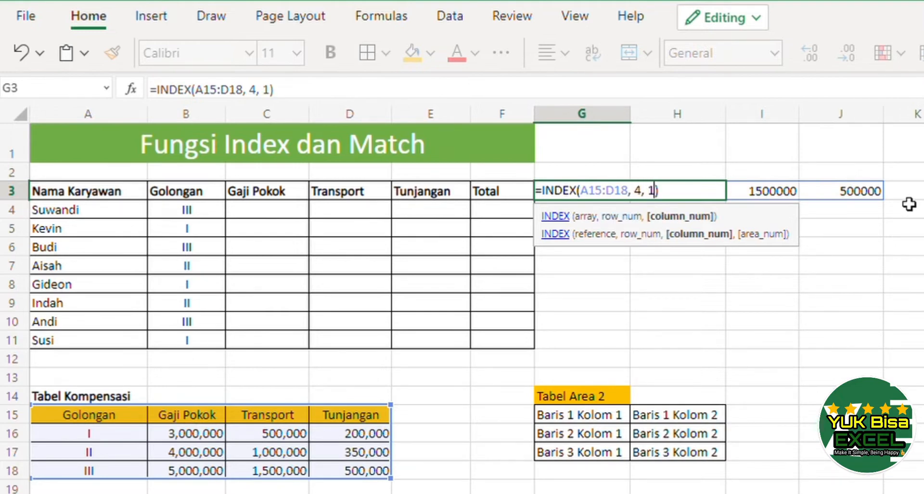
key("Return")
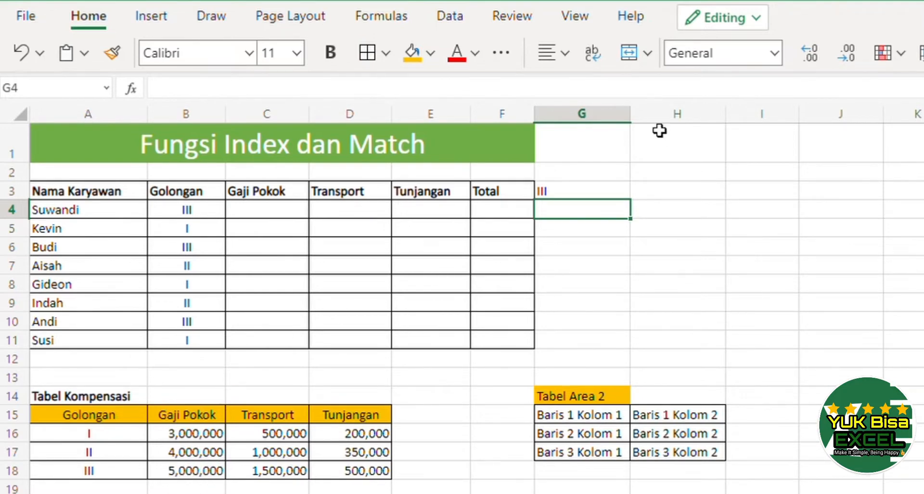
Change the column number in the G3 INDEX formula to 2.
key("Up")
key("F2")
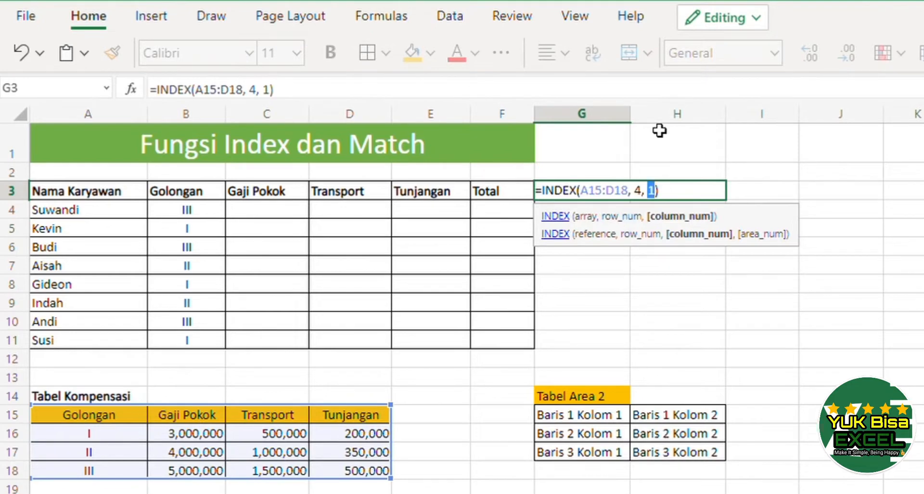
key("Return")
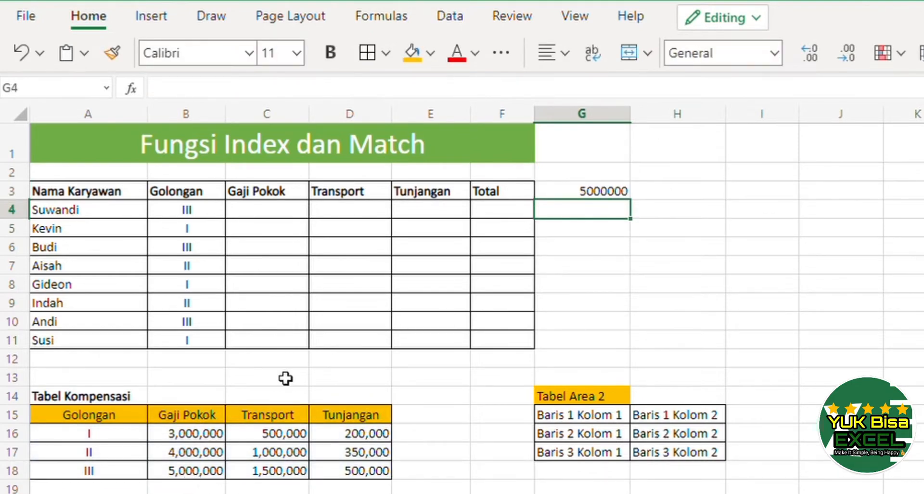
Change the column number in the G3 INDEX formula to 3.
key("Up")
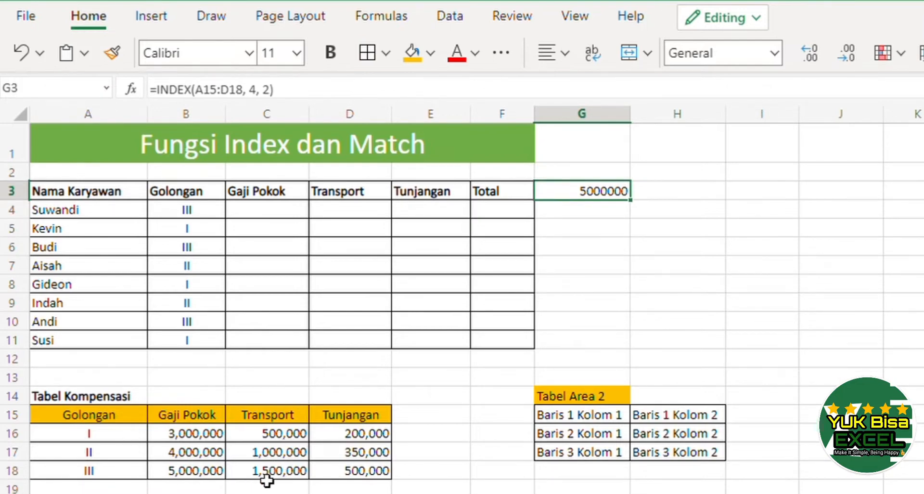
key("F2")
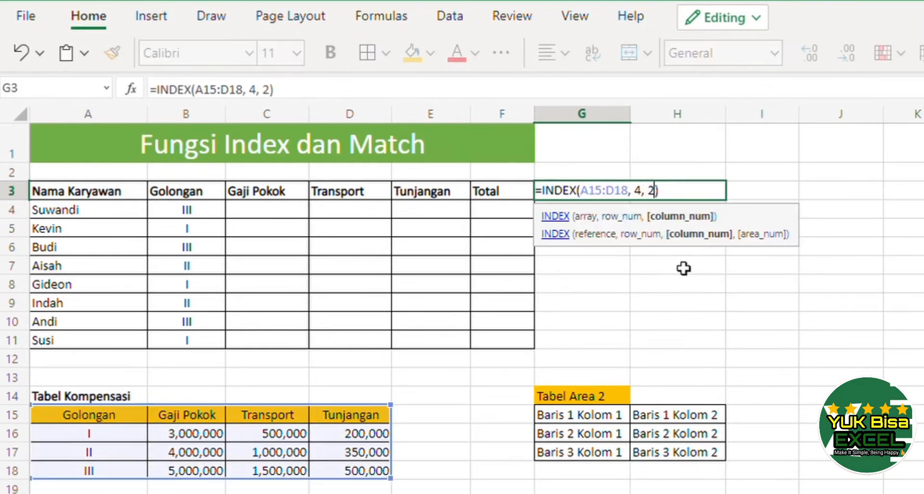
key("Return")
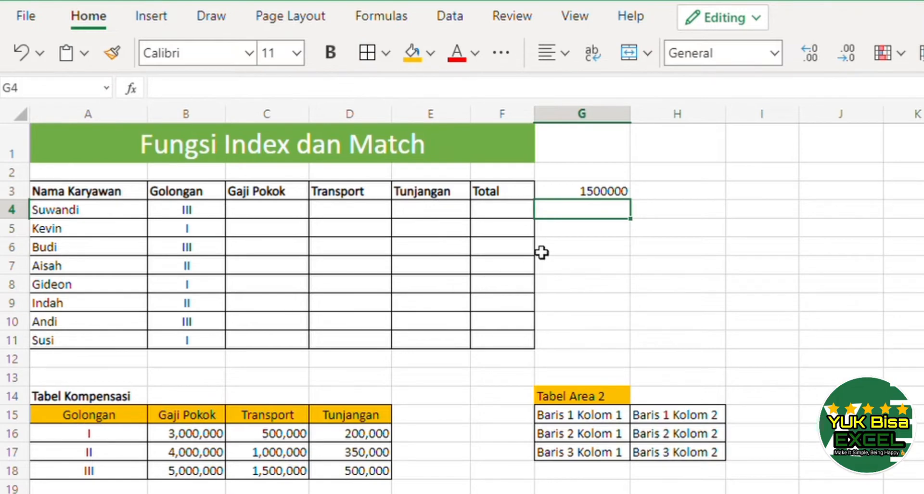
left_click(618, 197)
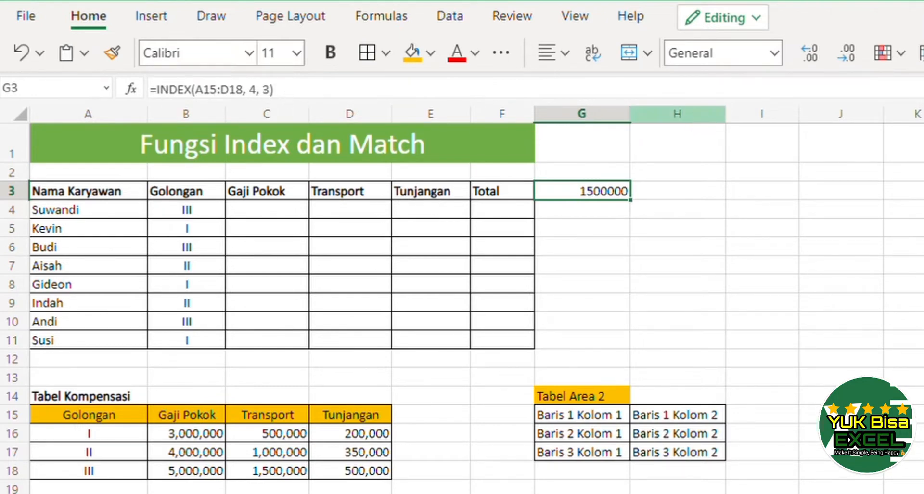
left_click(678, 199)
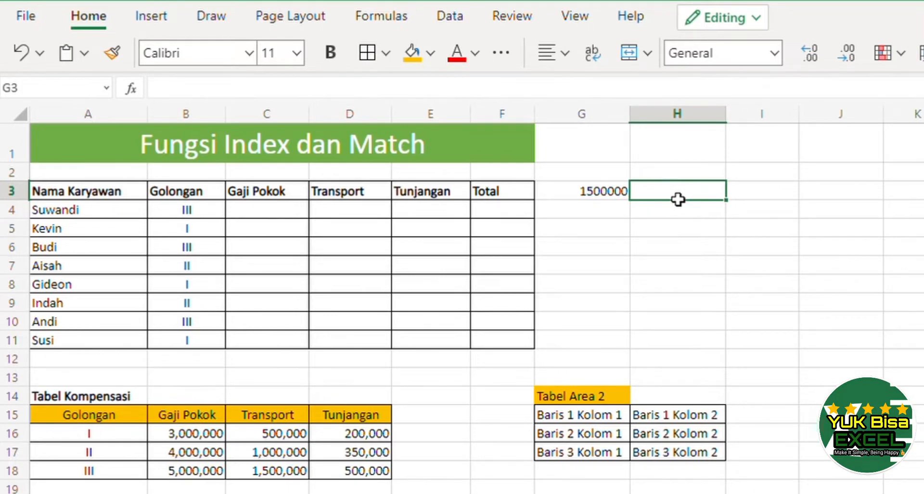
key("Left")
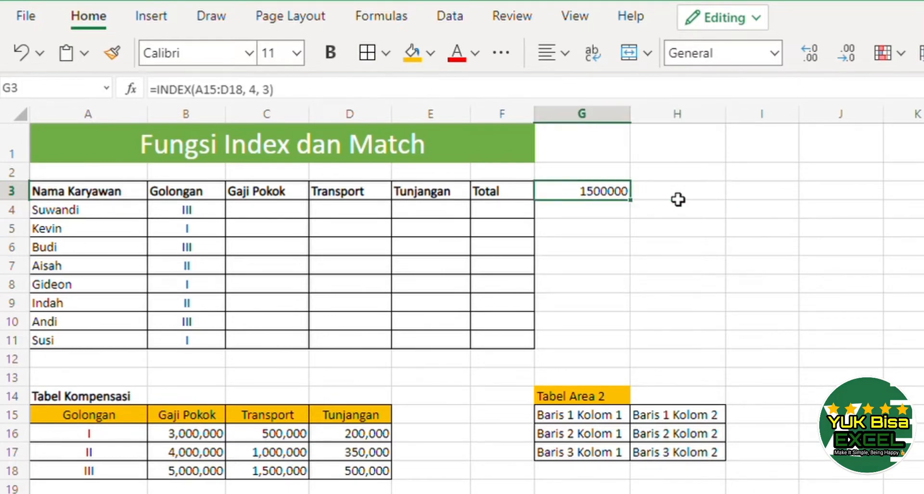
left_click(678, 199)
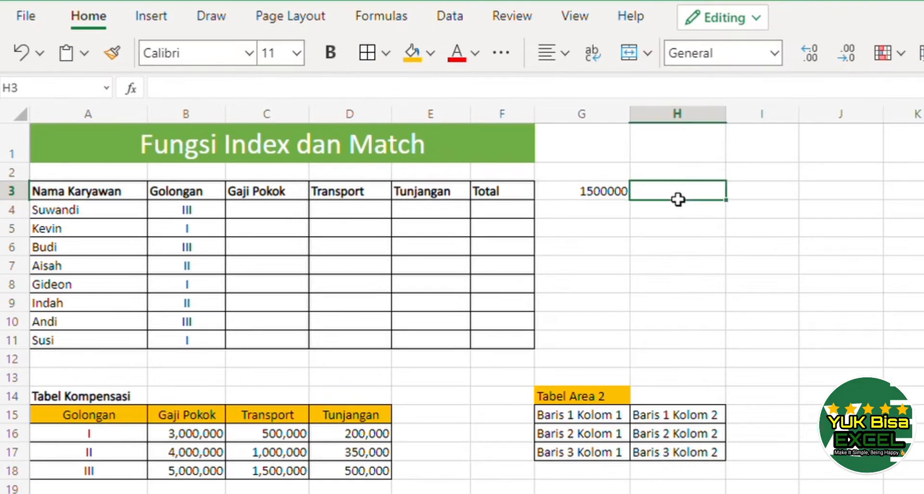
Start an INDEX formula in H3 whose reference is a union beginning with the range A15:D18.
type("=")
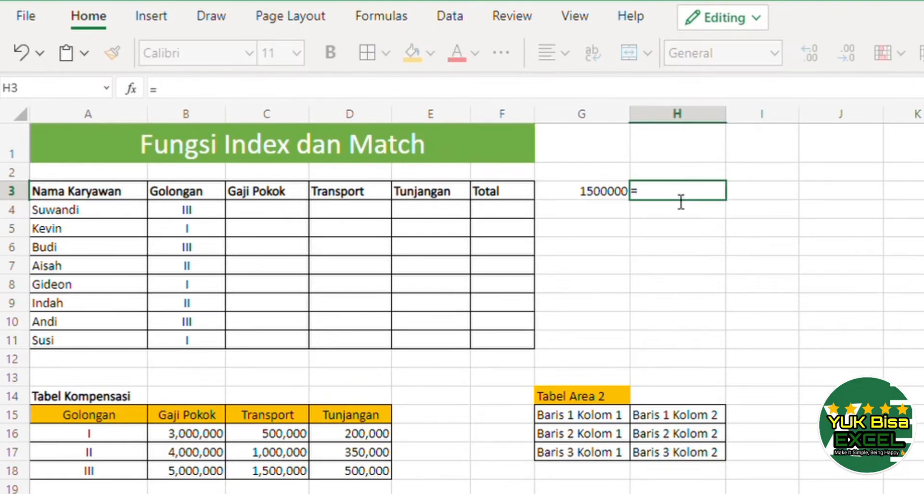
type("index(")
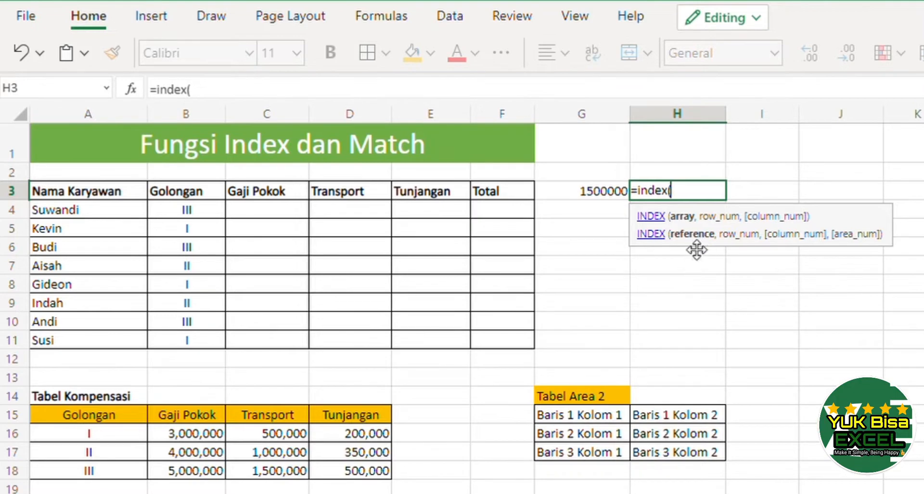
left_click(87, 423)
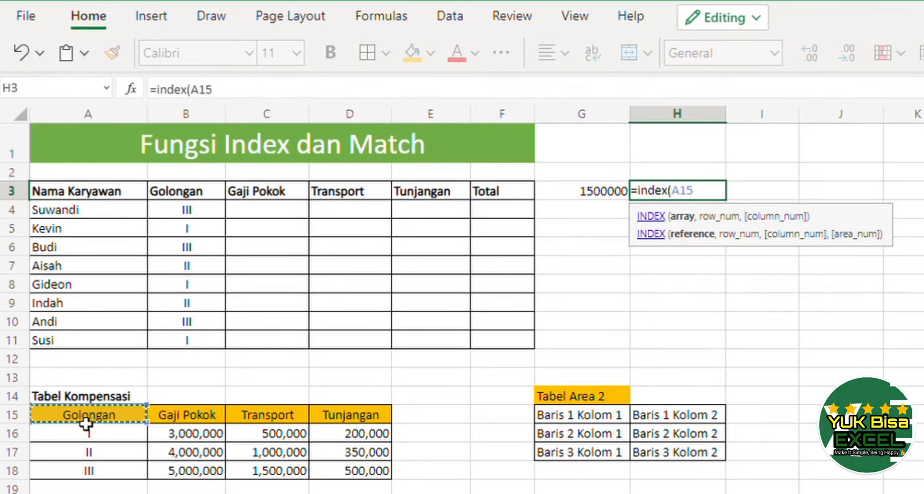
left_click(185, 452)
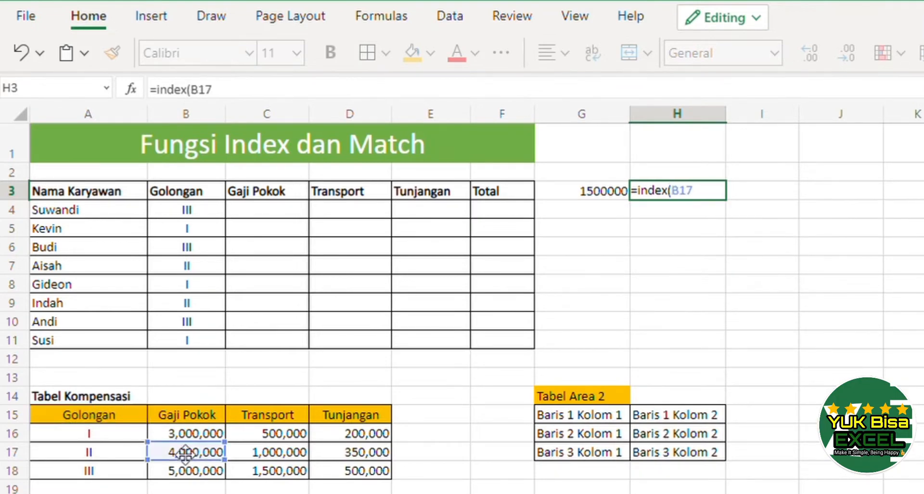
key("BackSpace")
key("BackSpace")
key("BackSpace")
key("BackSpace")
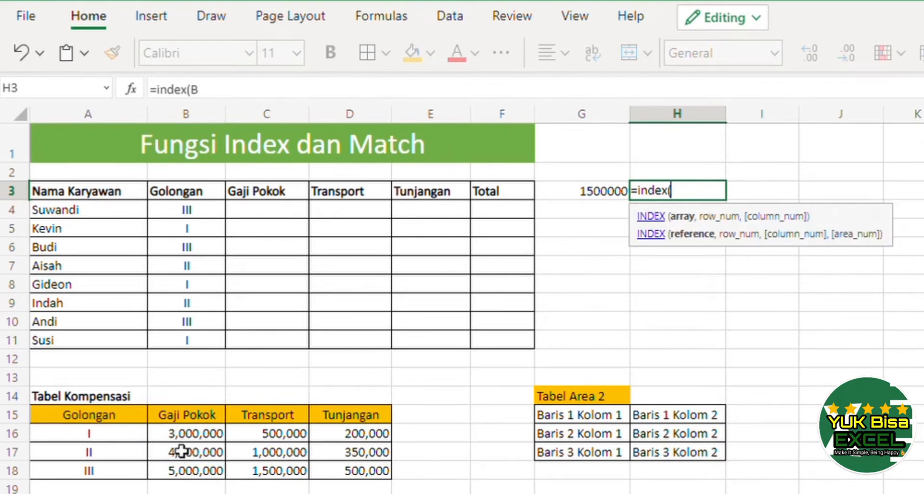
type("((")
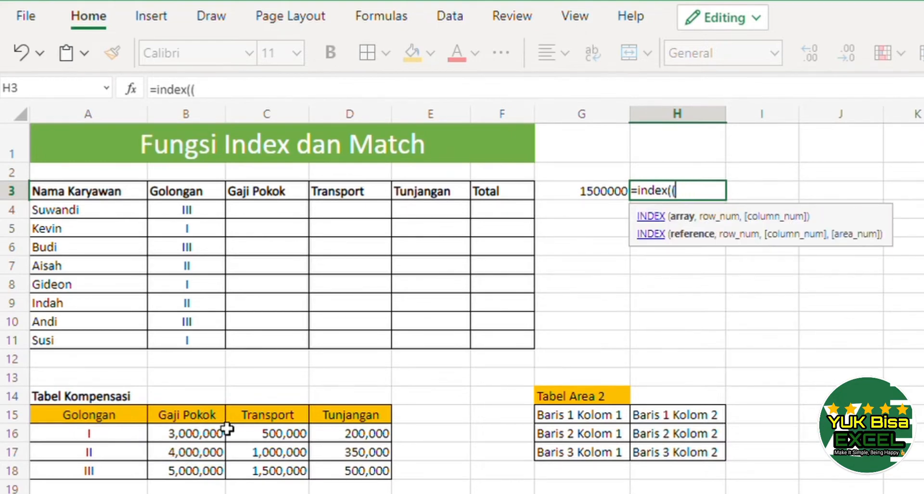
left_click(126, 424)
left_click_drag(126, 423, 326, 472)
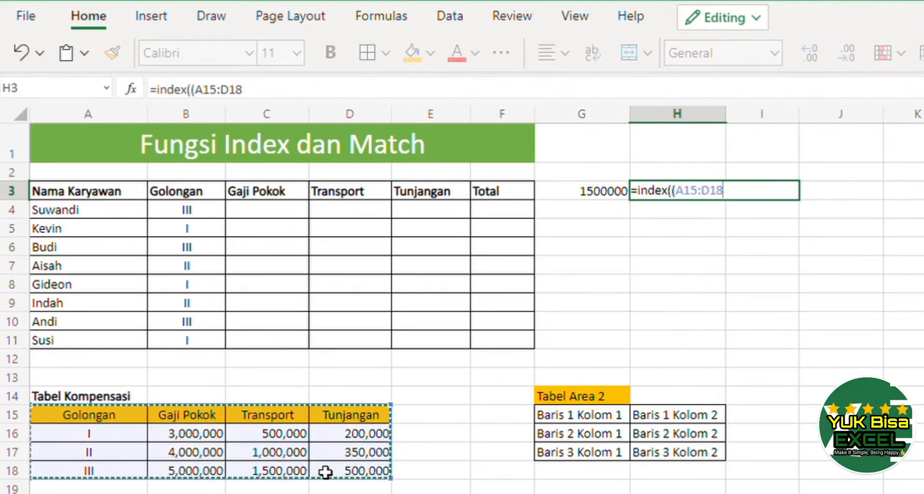
type(",")
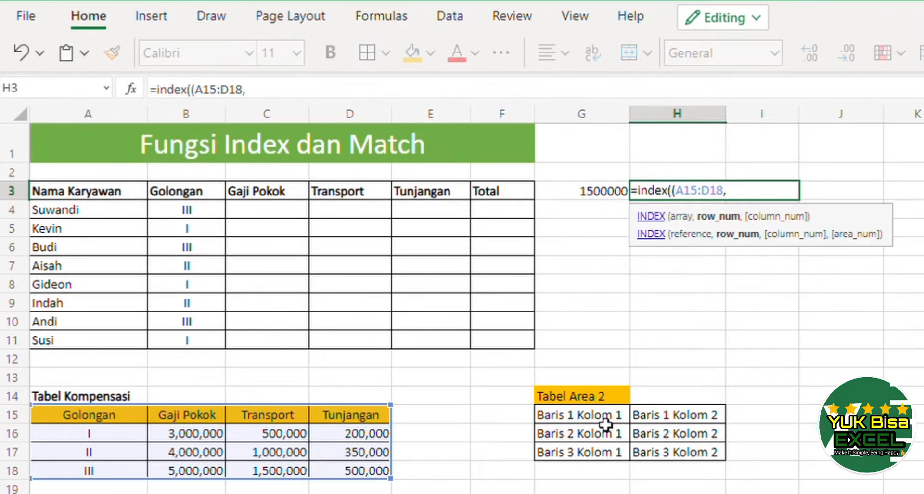
Add G15:H17 to the reference union and set area number 1, entering =INDEX((A15:D18,G15:H17), , , 1).
left_click_drag(602, 419, 665, 454)
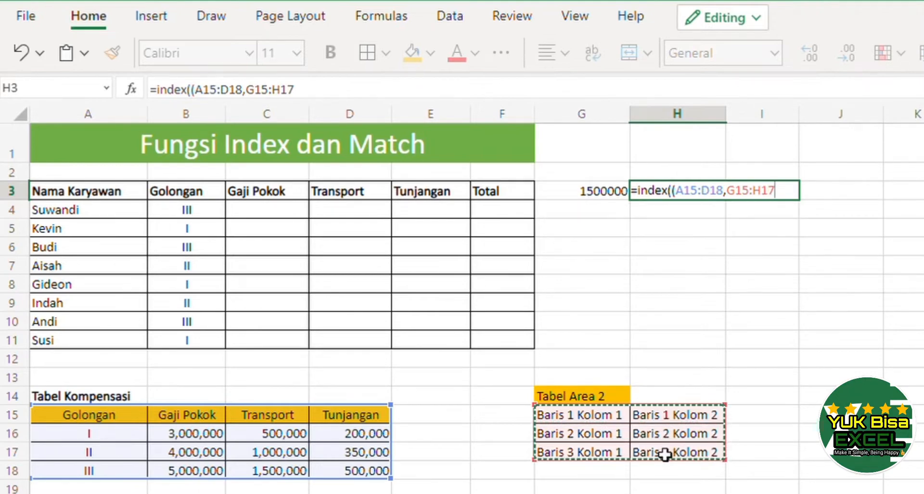
type(")")
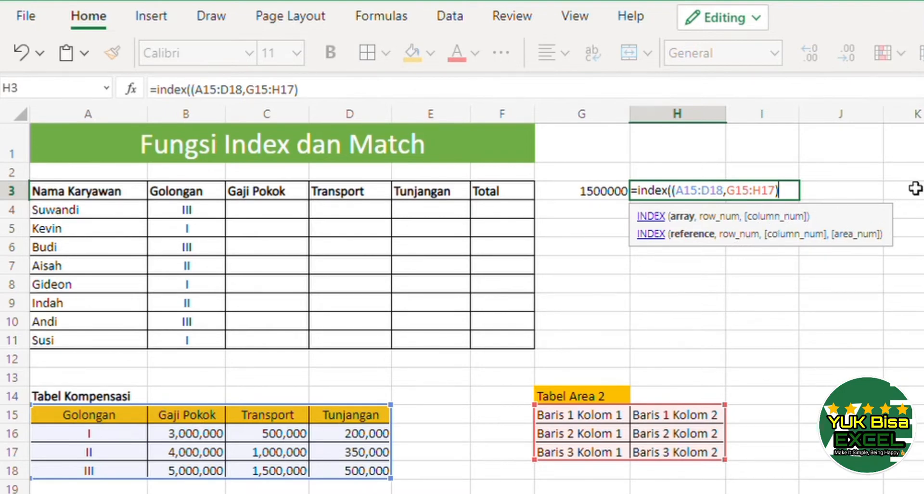
type(",")
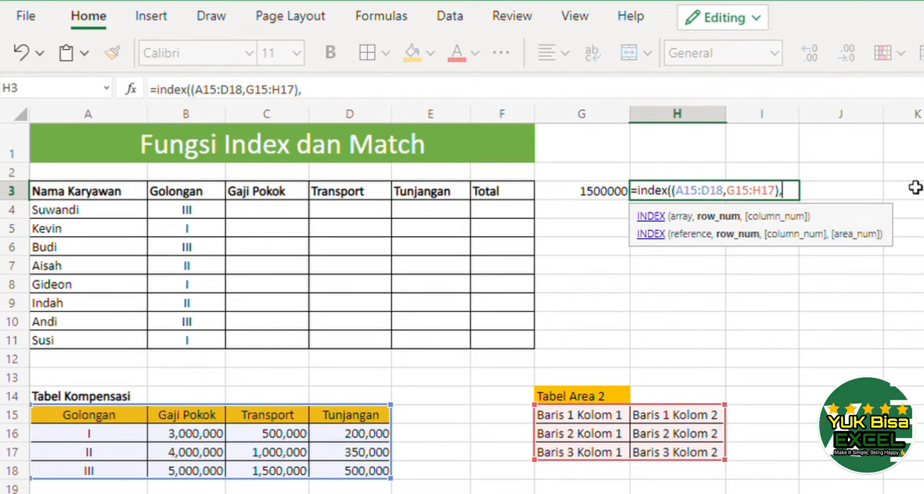
type(" ,")
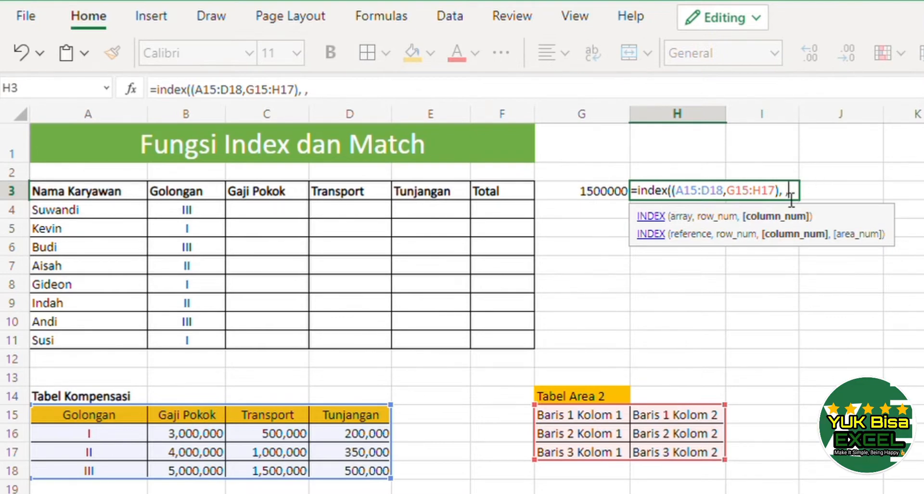
type(", 1")
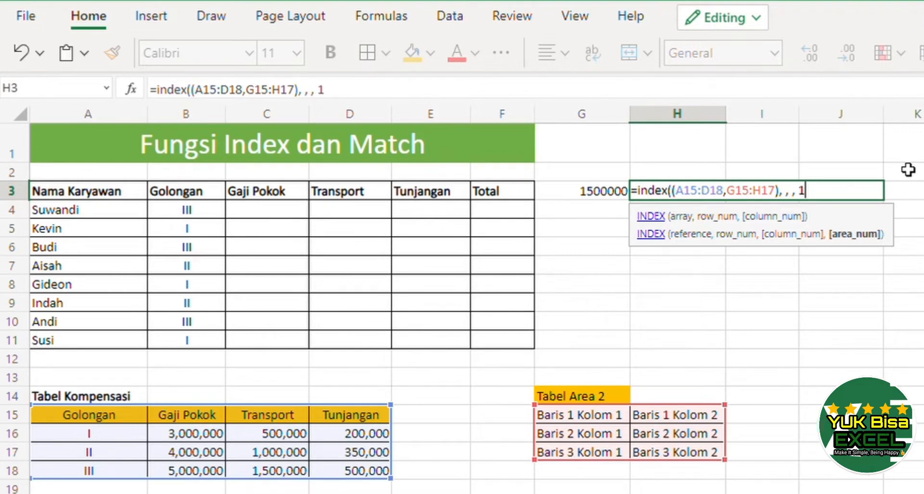
type(")")
key("Return")
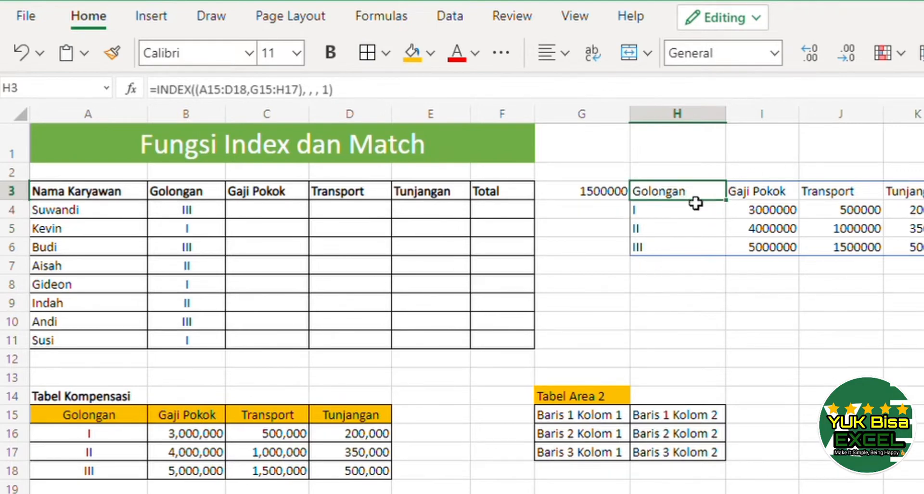
Change the area number in the H3 formula to 2.
left_click(696, 196)
double_click(700, 205)
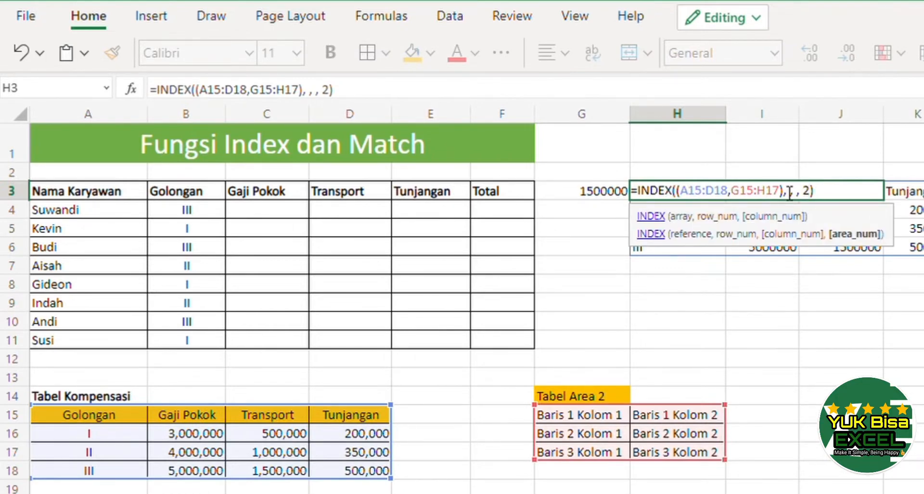
key("Return")
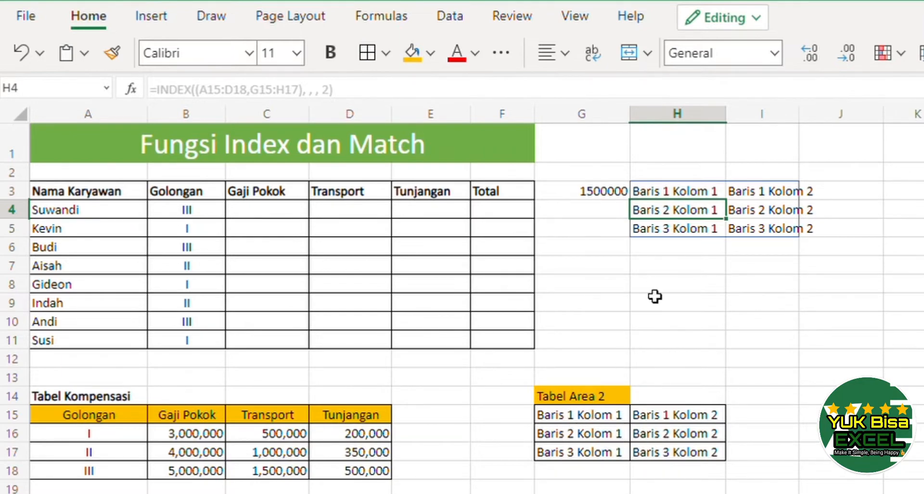
Swap the order of the ranges in the H3 formula's reference union to G15:H17,A15:D18.
key("Up")
key("F2")
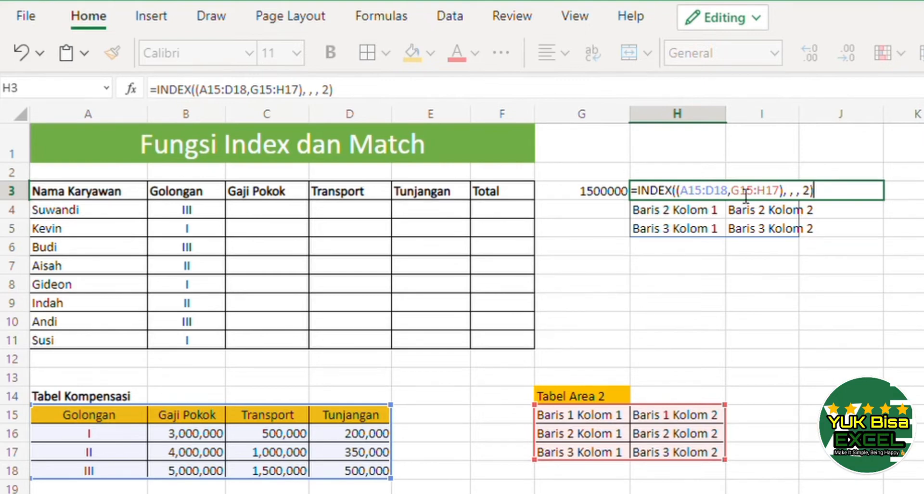
left_click(689, 197)
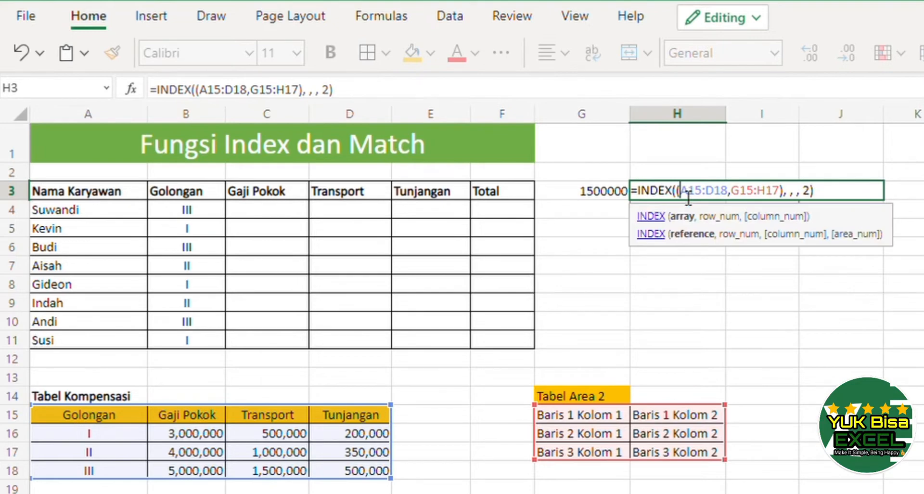
key("shift+Right")
key("shift+Right")
key("shift+Right")
key("shift+Right")
key("shift+Right")
key("shift+Right")
key("shift+Right")
key("shift+Right")
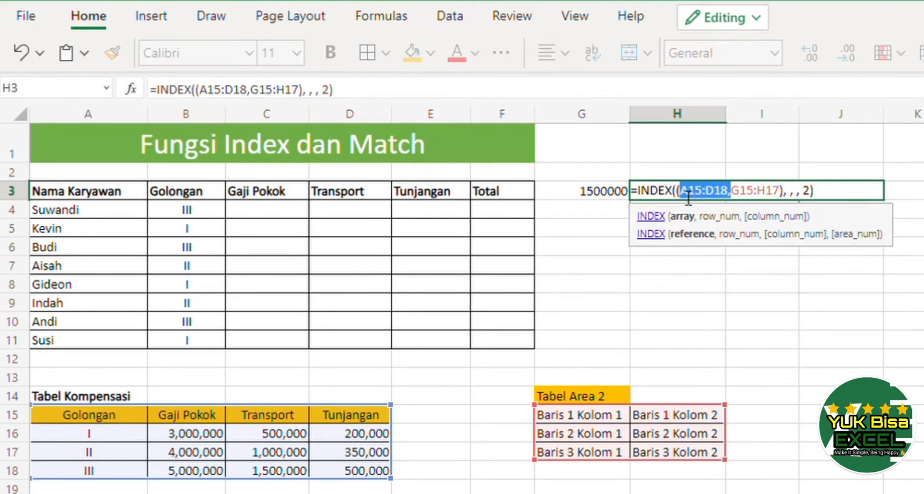
key("BackSpace")
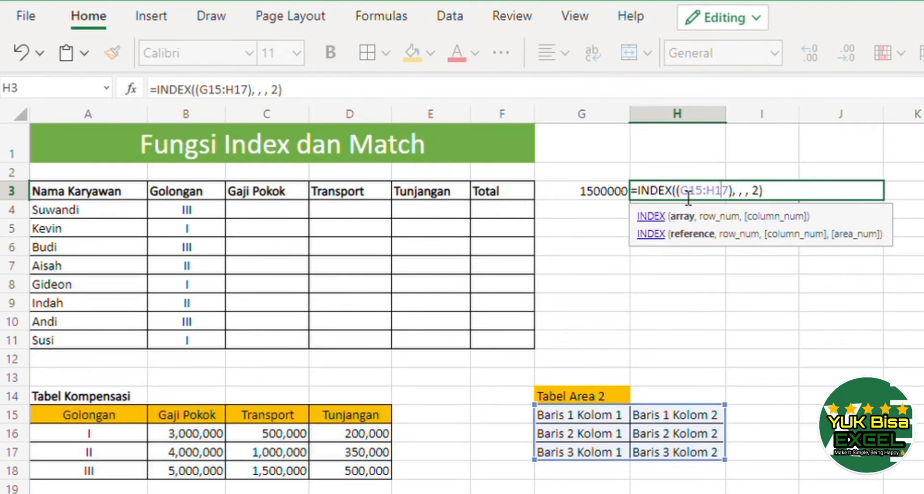
type(",A15:D18,")
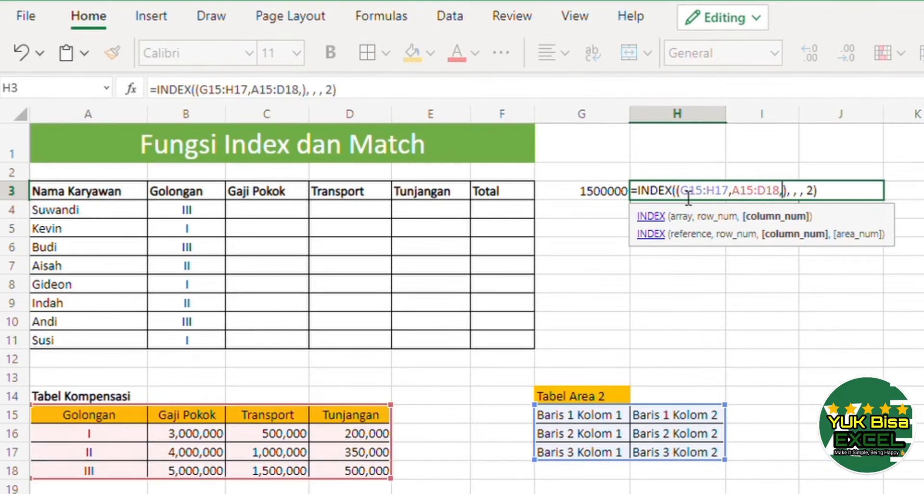
key("BackSpace")
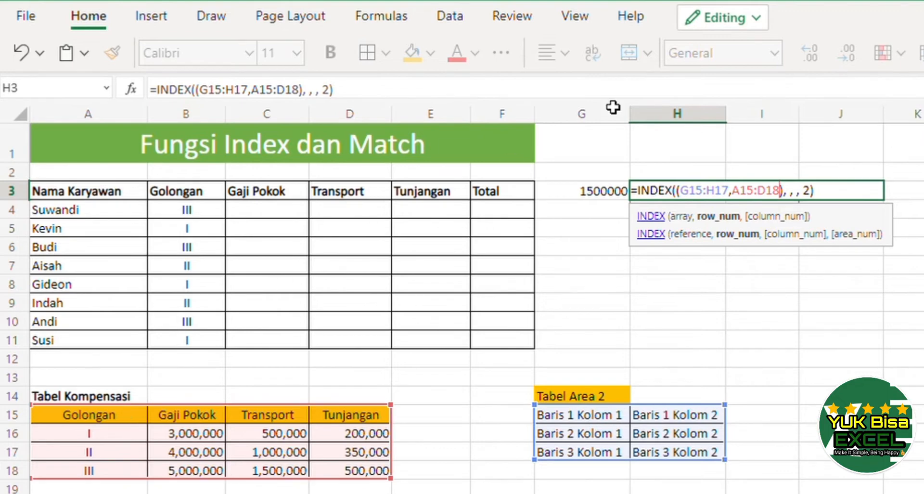
key("Return")
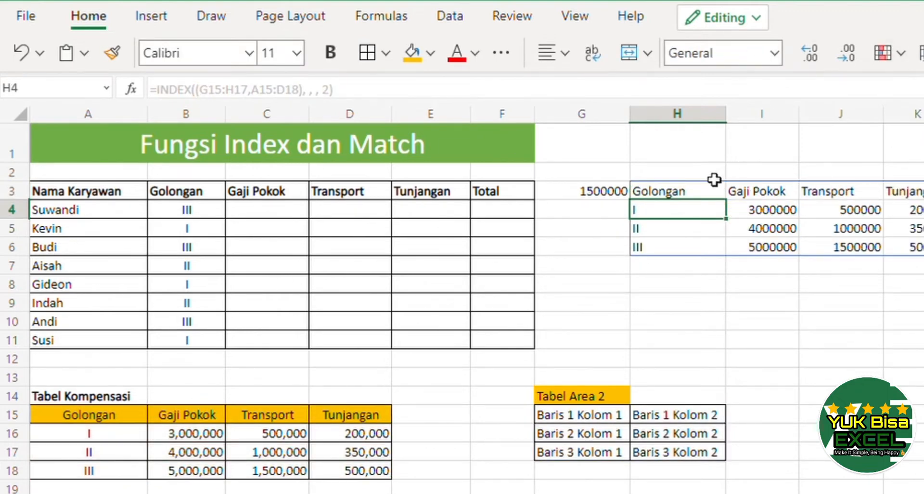
Undo the range swap so the H3 formula's union reads A15:D18,G15:H17 again.
left_click(699, 193)
double_click(702, 195)
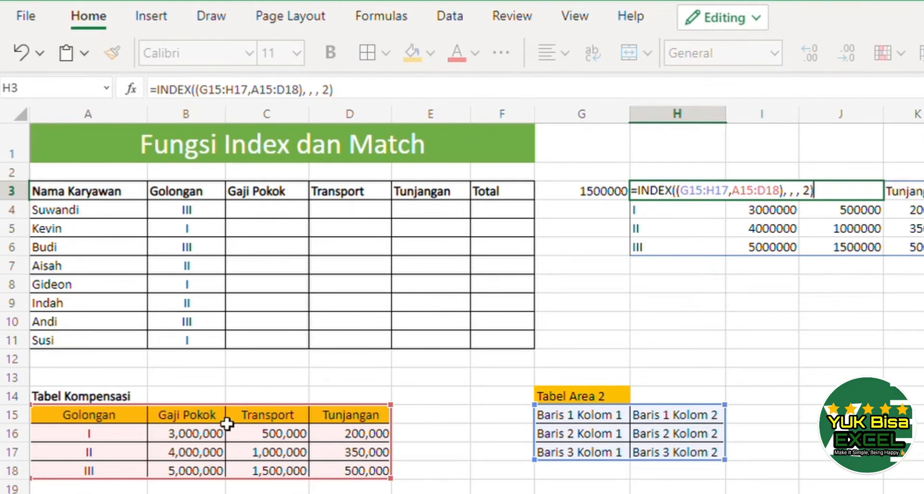
key("Return")
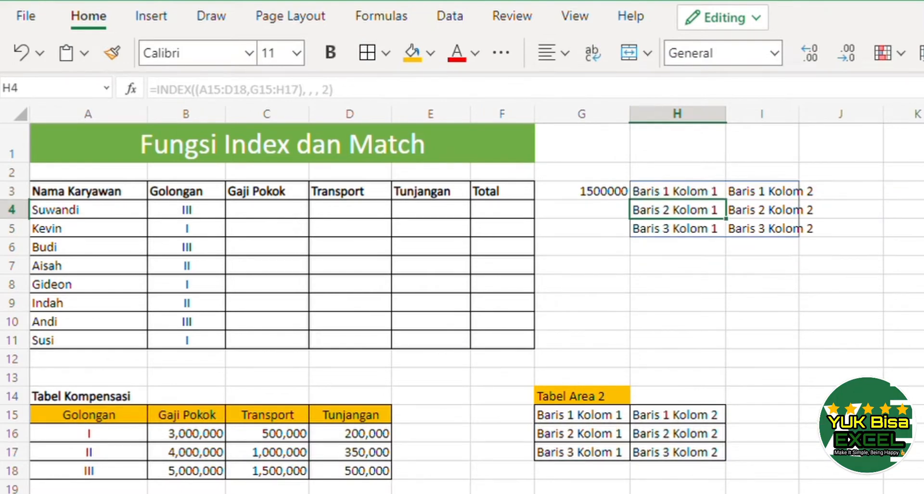
Set row number 2 and column number 1 in the H3 formula, giving =INDEX((A15:D18,G15:H17), 2, 1, 2).
key("Up")
key("F2")
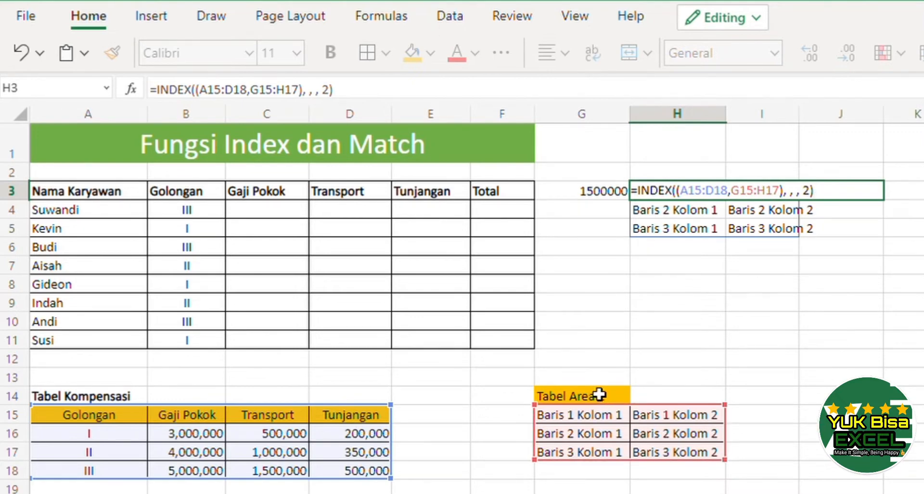
key("Left")
key("Left")
key("Left")
key("Left")
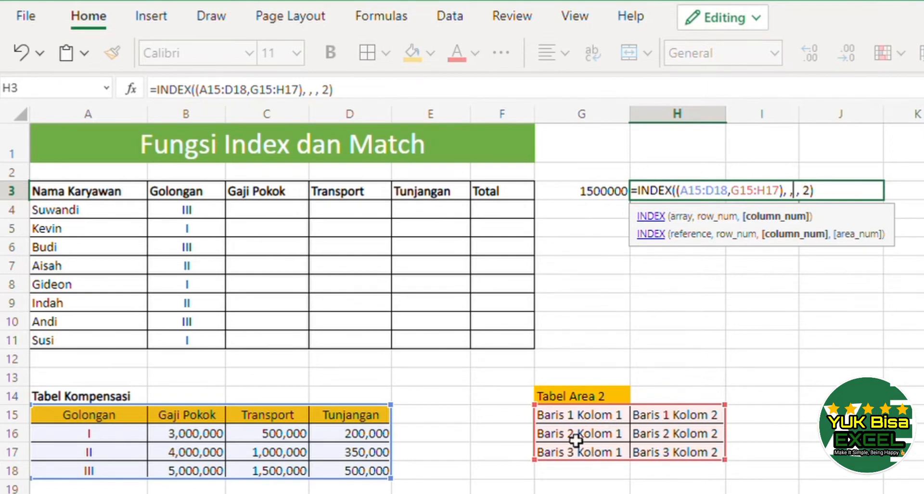
key("Left")
key("Left")
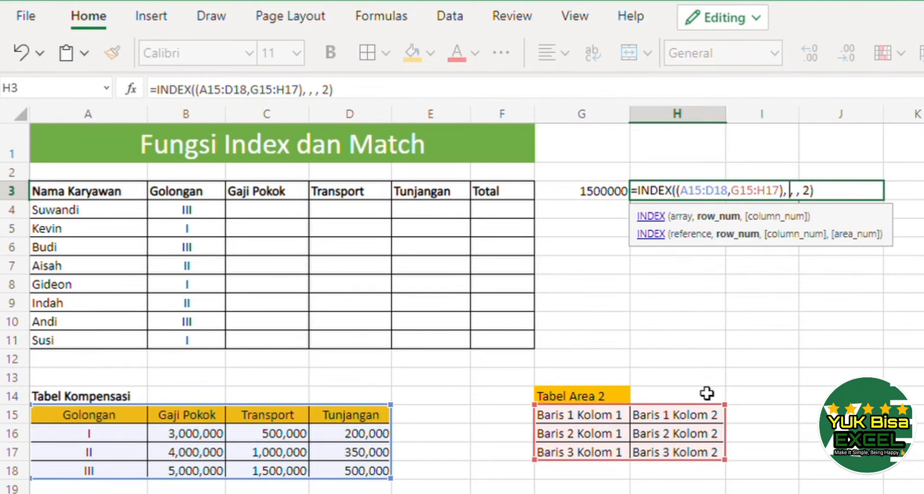
type("2")
key("Right")
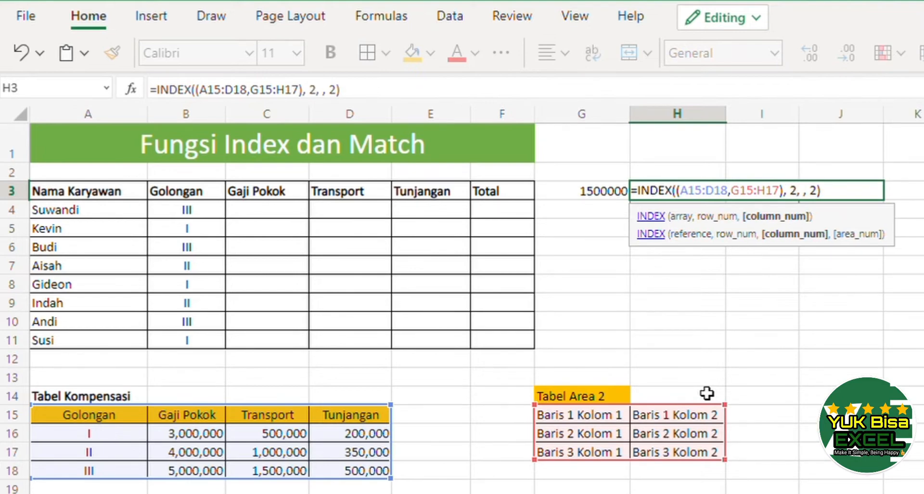
type("1")
key("Return")
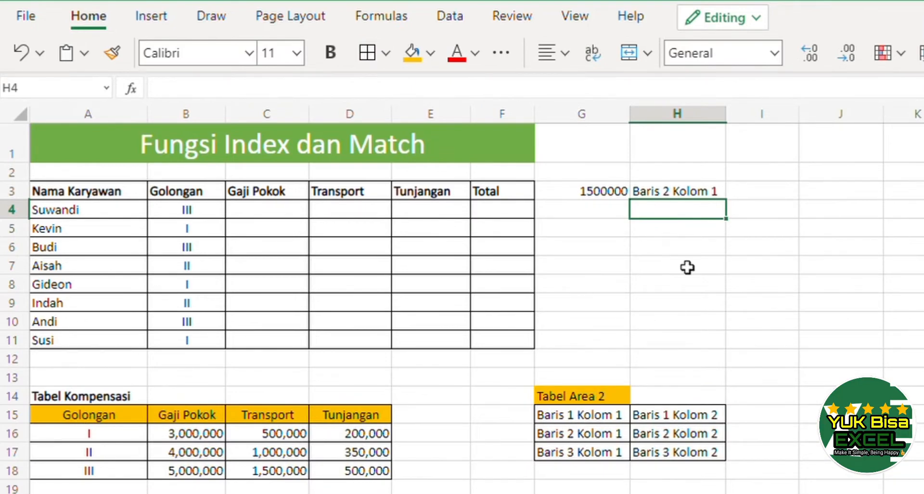
Change the area number in the H3 formula to 1.
left_click(699, 194)
double_click(699, 194)
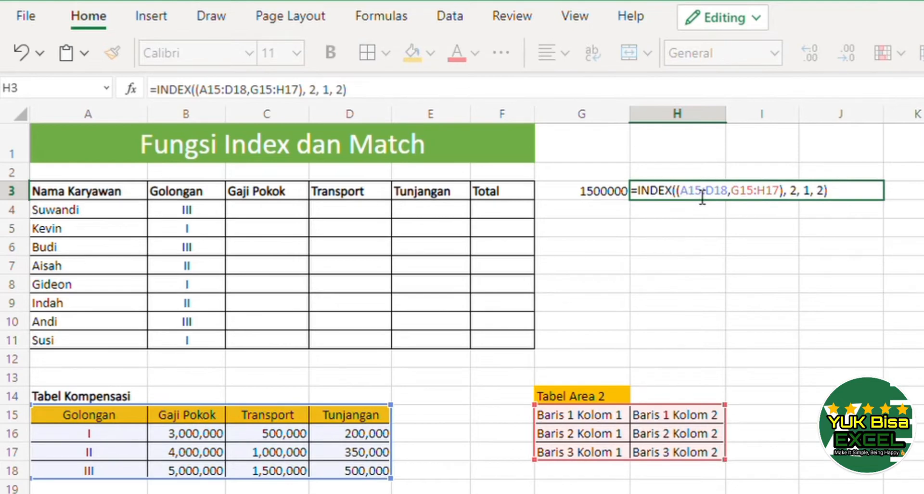
key("Left")
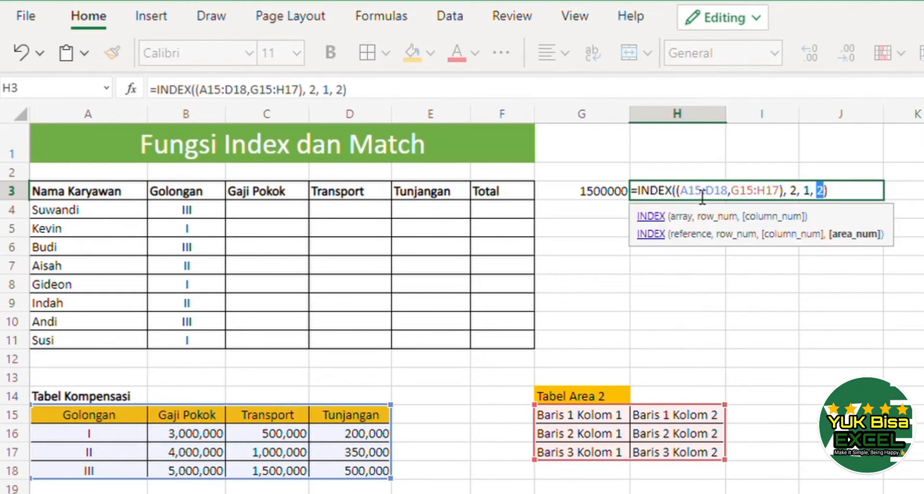
key("Right")
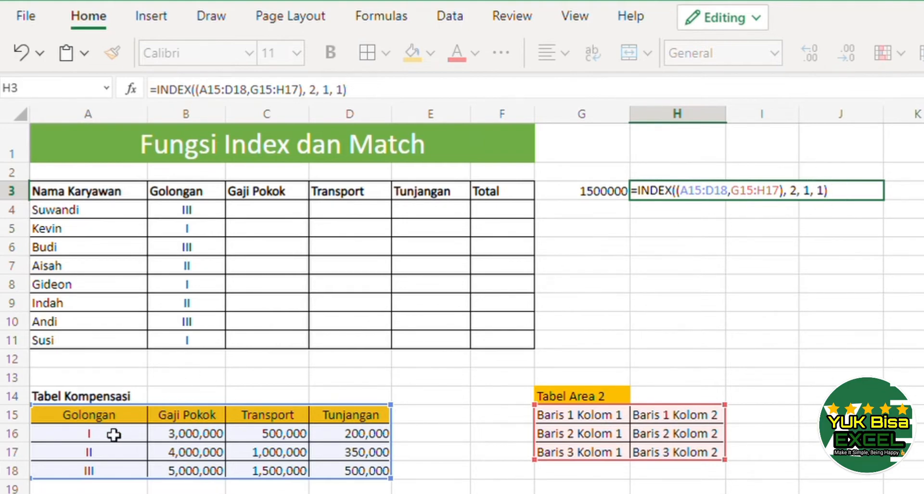
left_click(87, 441)
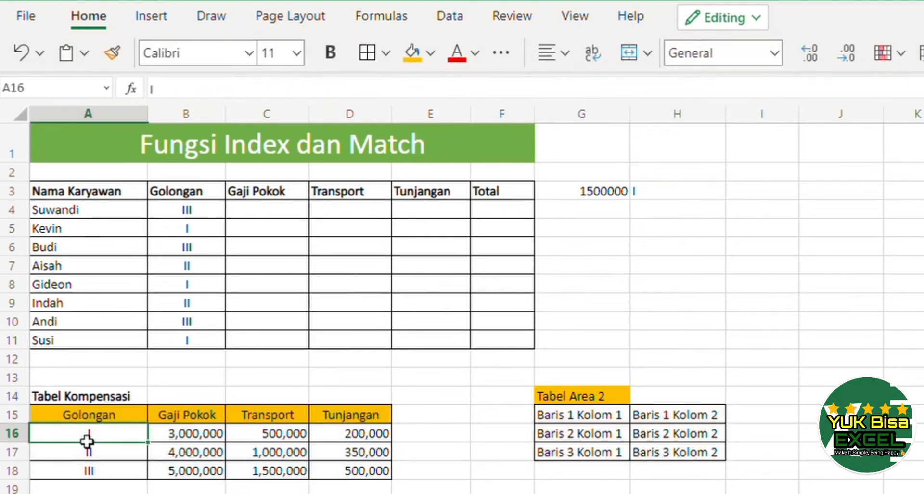
left_click(685, 197)
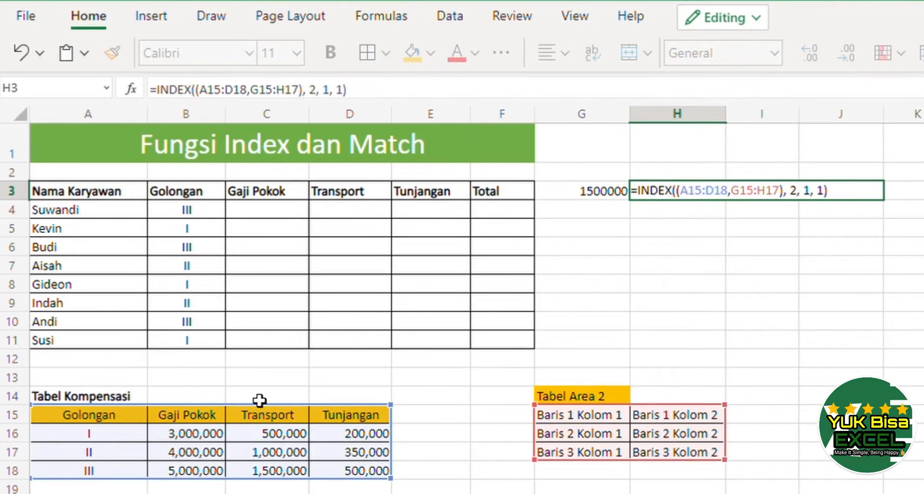
Set the column number in the H3 formula to 2, giving =INDEX((A15:D18,G15:H17), 2, 2, 1).
key("Left")
key("Left")
key("Left")
key("Left")
key("shift+Left")
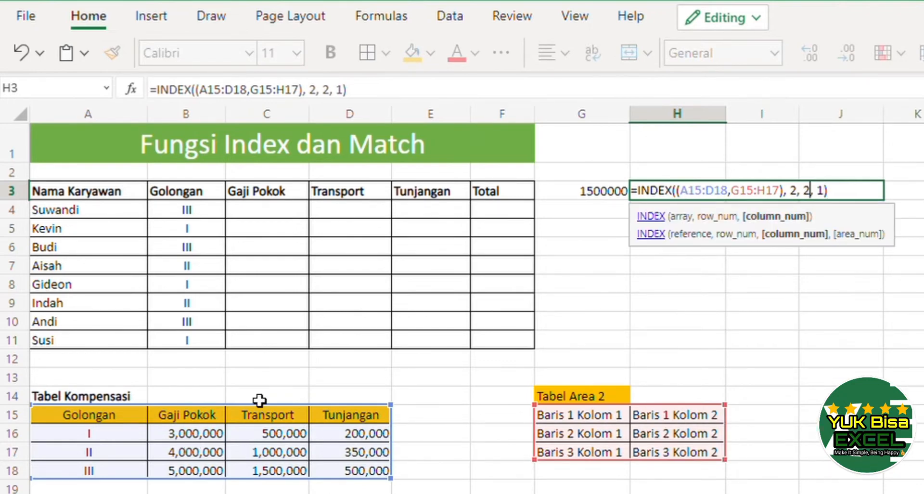
key("Return")
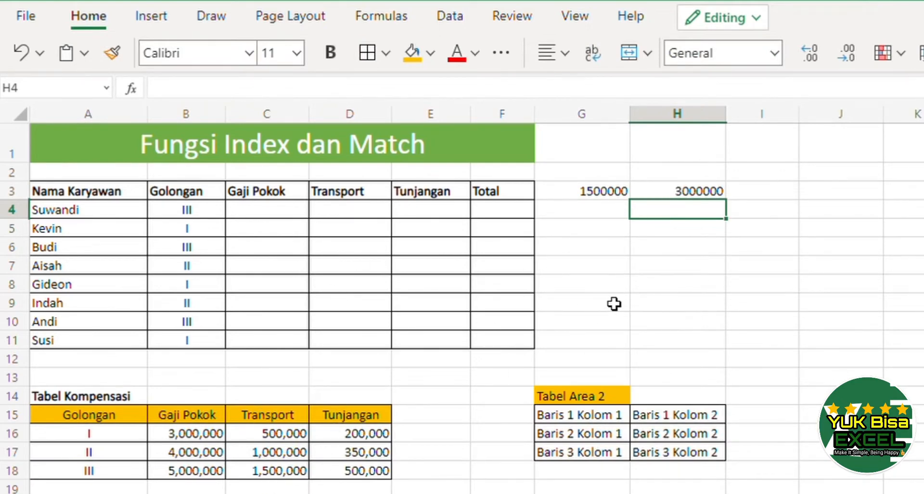
Clear the row and column numbers from the G3 formula so it reads =INDEX(A15:D18, , ).
key("Up")
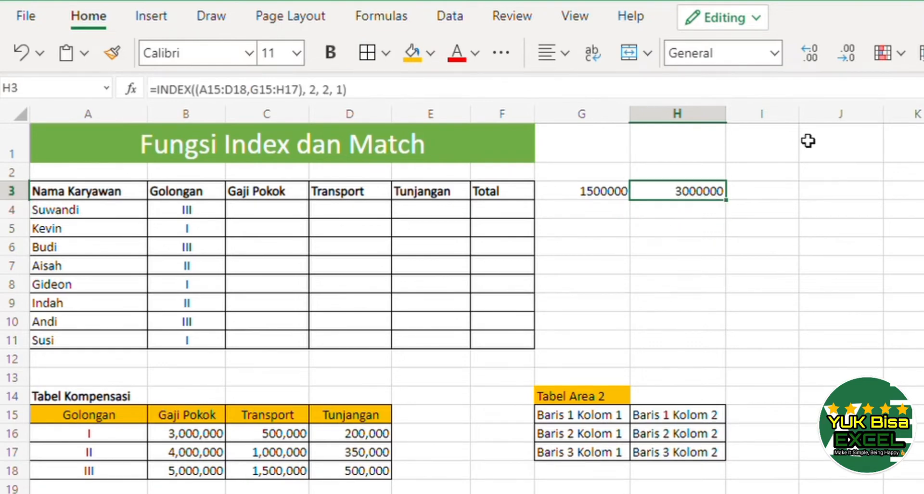
key("F2")
key("shift+Home")
key("Return")
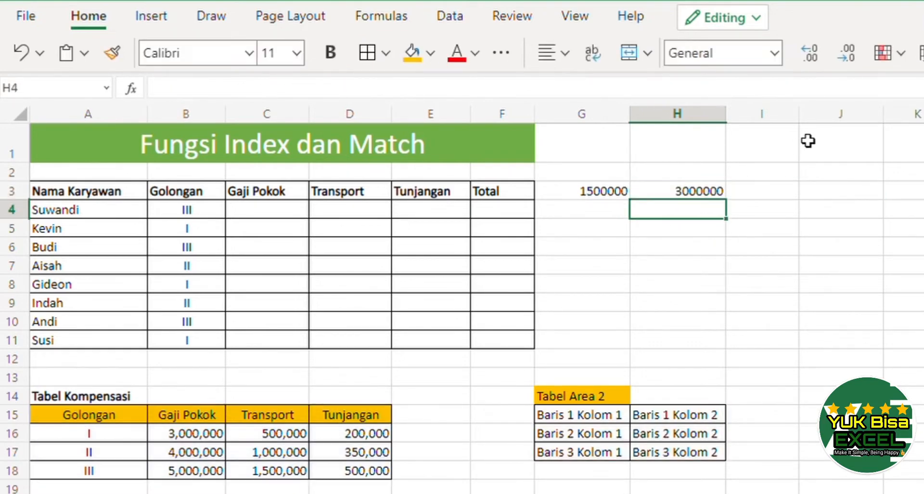
key("Up")
key("Left")
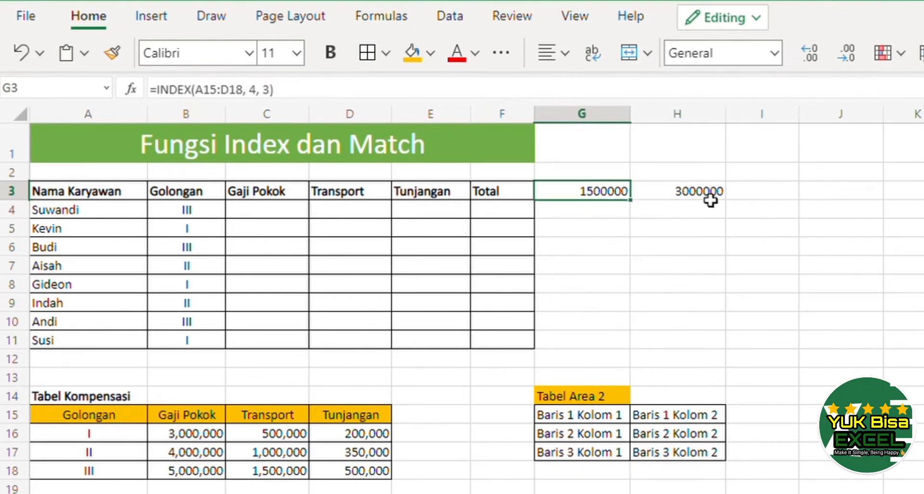
key("F2")
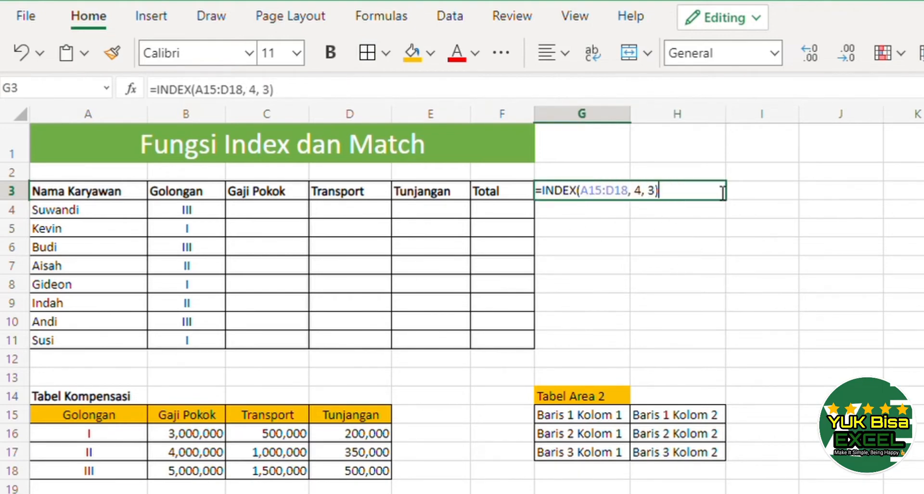
key("Left")
key("Left")
key("Left")
key("Left")
key("Left")
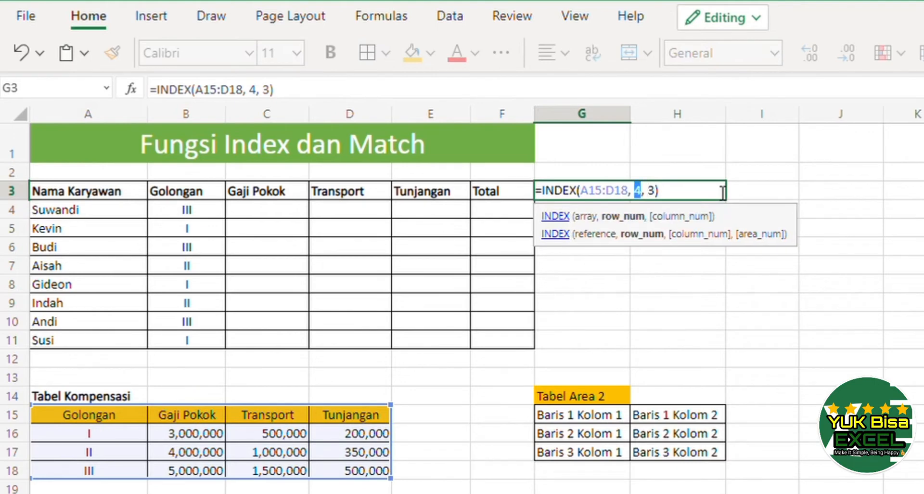
key("Delete")
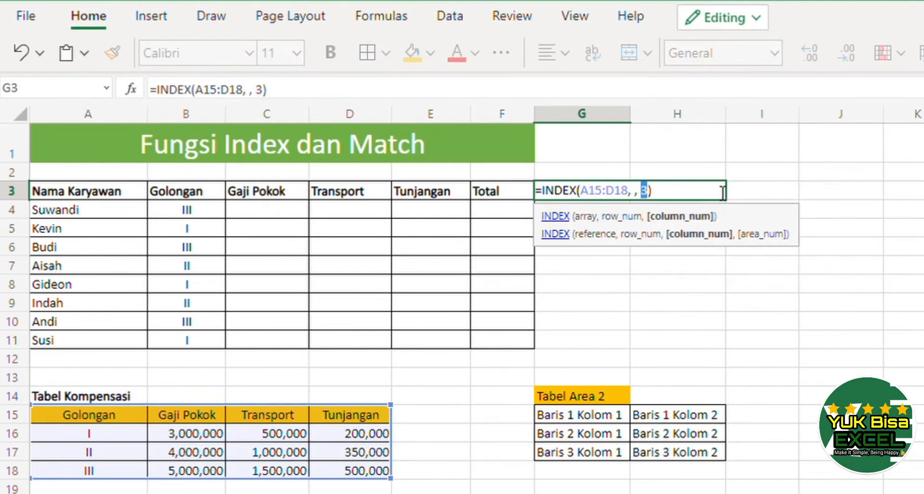
key("Return")
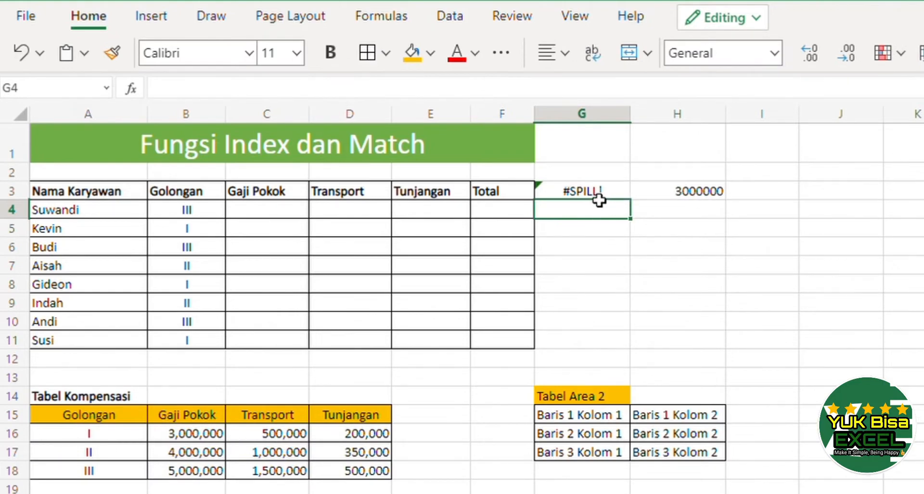
Make both ranges in the H3 formula absolute, giving =INDEX(($A$15:$D$18,$G$15:$H$17), 2, 2, 1).
left_click(691, 194)
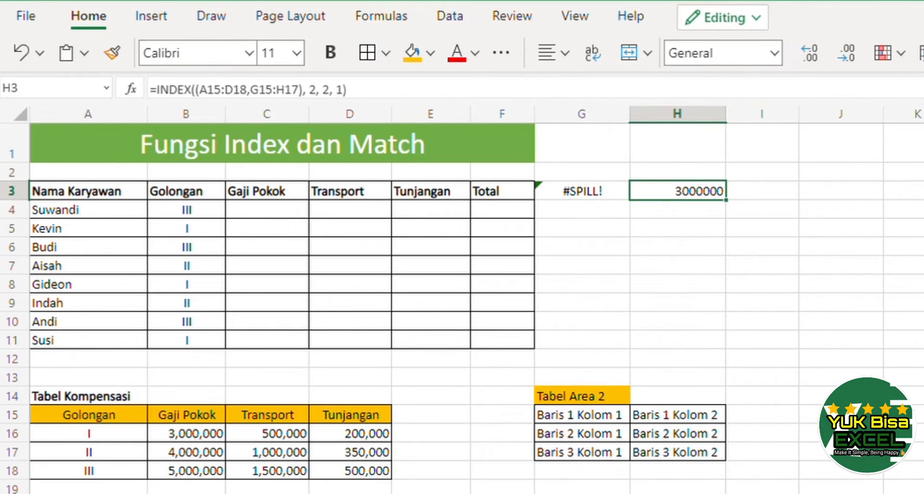
key("F2")
key("Left")
key("Left")
key("Left")
key("Left")
key("Left")
key("Left")
key("Left")
key("Left")
key("Left")
key("Left")
key("Left")
key("Left")
key("Left")
key("Left")
key("Left")
key("Left")
key("Left")
key("Left")
key("Left")
key("Left")
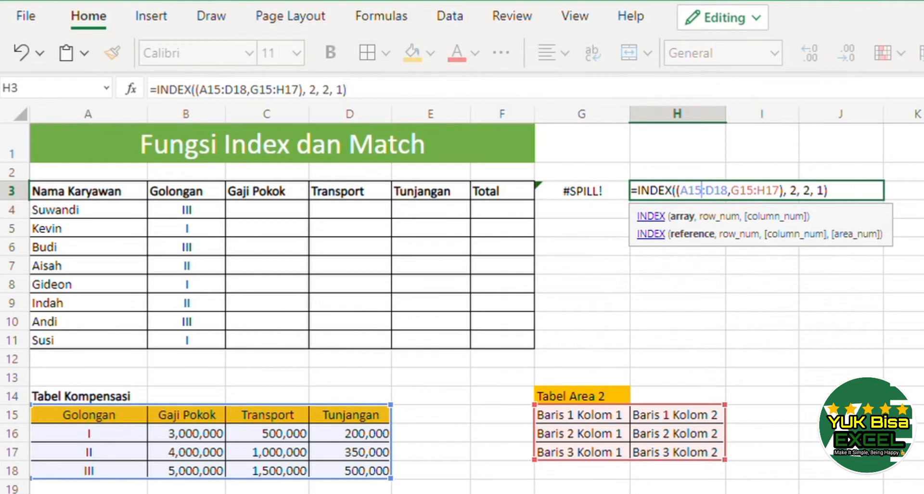
key("F4")
key("Right")
key("F4")
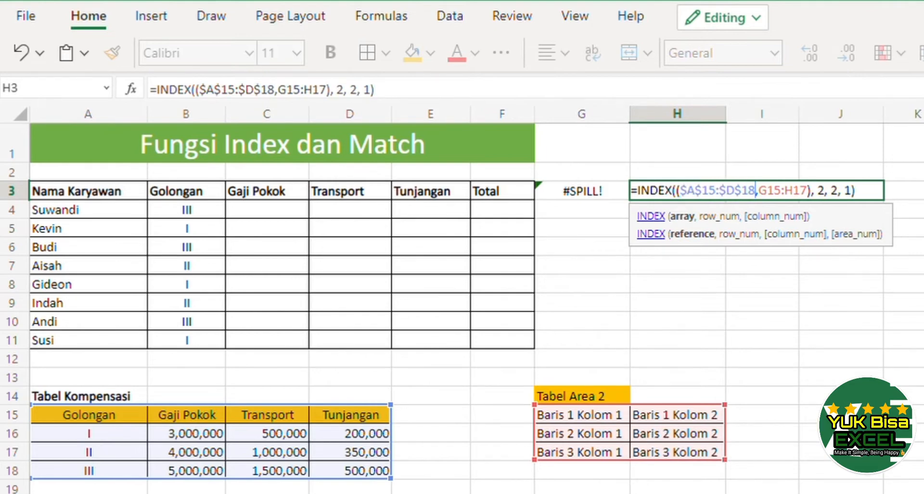
key("Right")
key("Right")
key("Right")
key("F4")
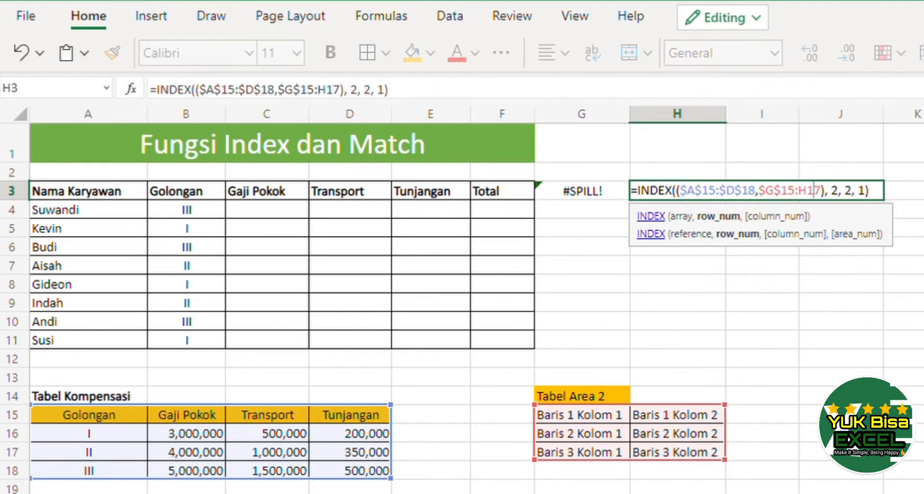
key("Right")
key("F4")
key("Return")
Move the H3 formula up into cell H2.
key("Up")
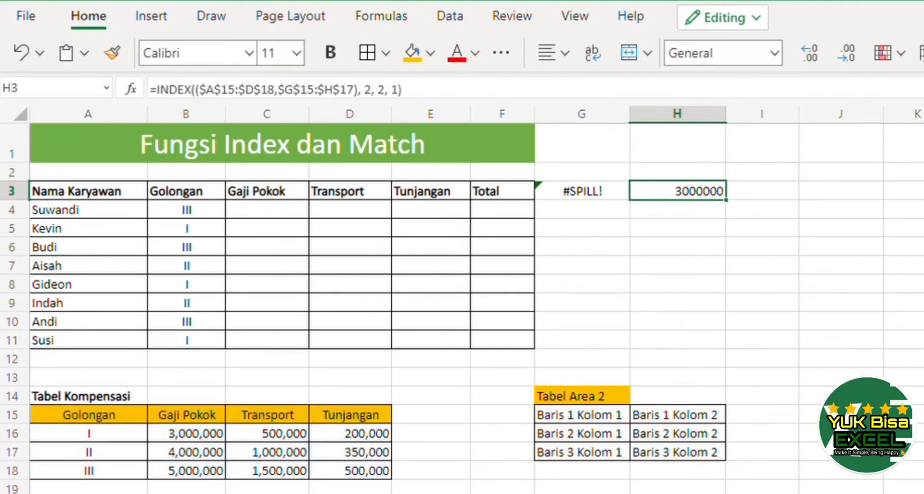
key("ctrl+x")
key("Up")
key("ctrl+v")
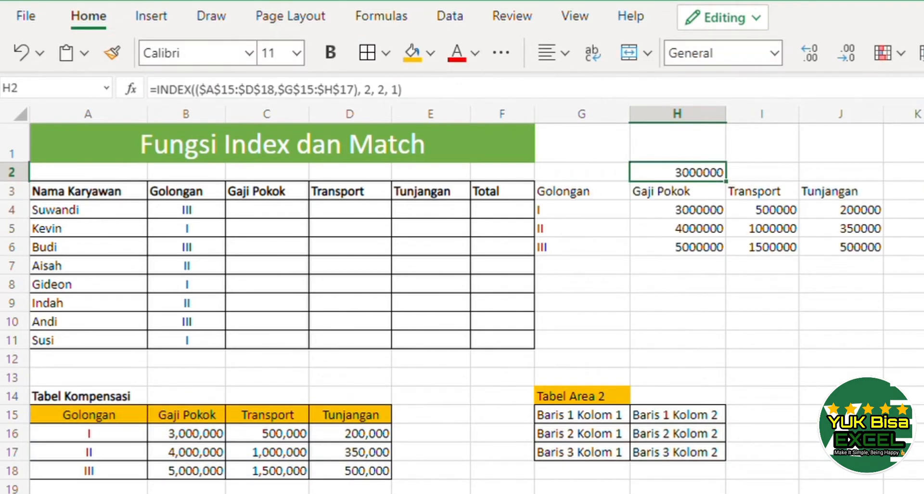
Examine the range G3:J6 returned by the G3 formula.
key("Down")
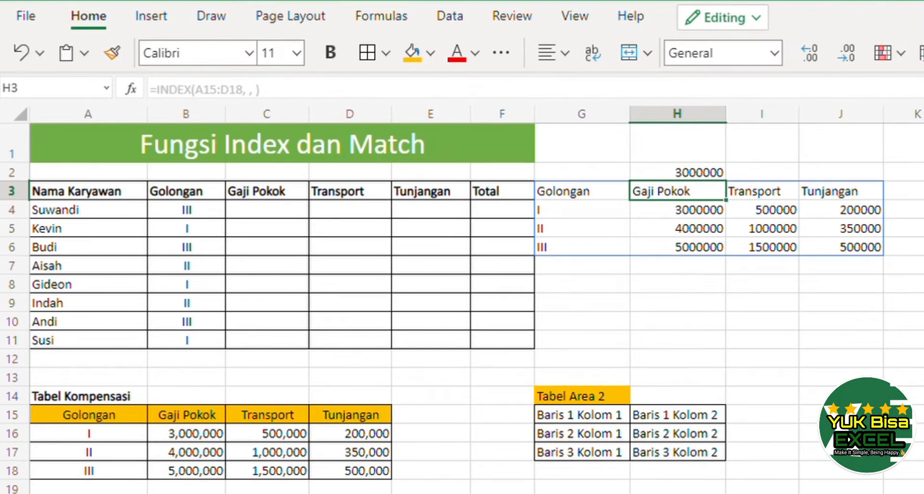
key("Left")
key("Left")
key("Right")
key("Right")
key("Down")
key("Down")
key("Down")
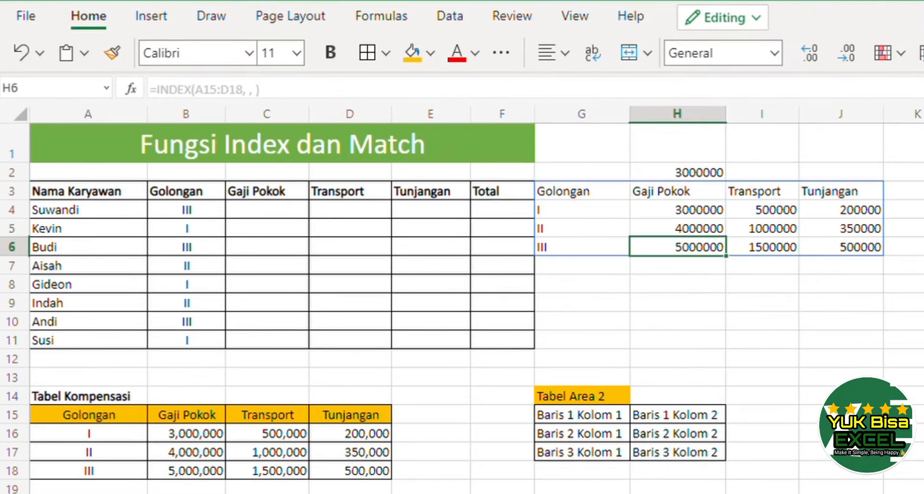
key("Right")
key("Left")
key("Left")
key("Up")
key("Up")
key("Up")
key("Up")
key("Down")
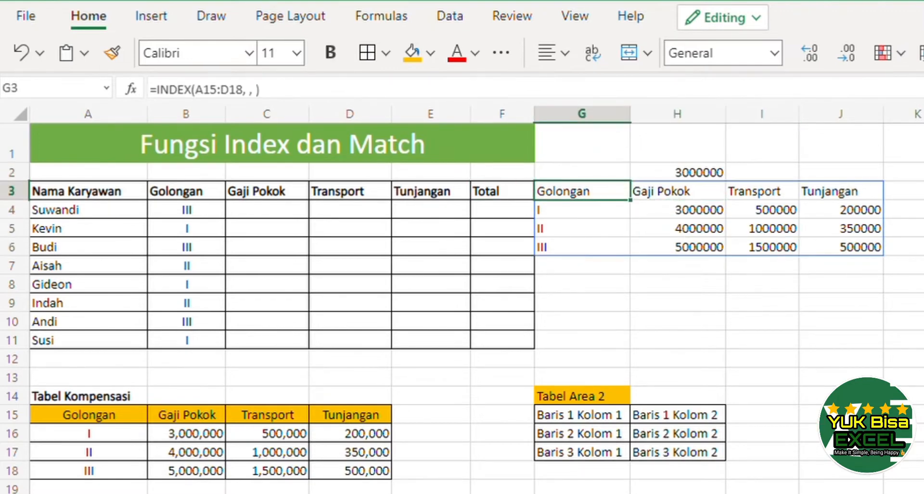
key("shift+Right")
key("shift+Down")
key("Up")
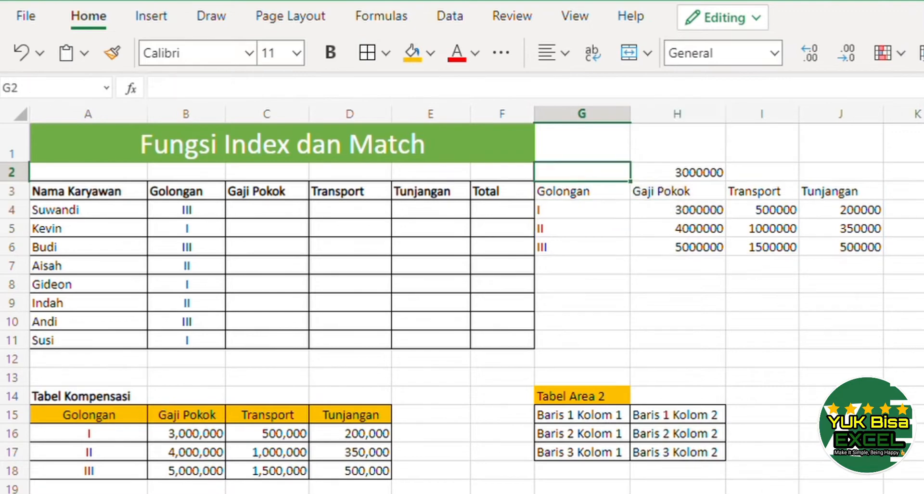
key("Right")
key("Down")
key("Up")
key("Down")
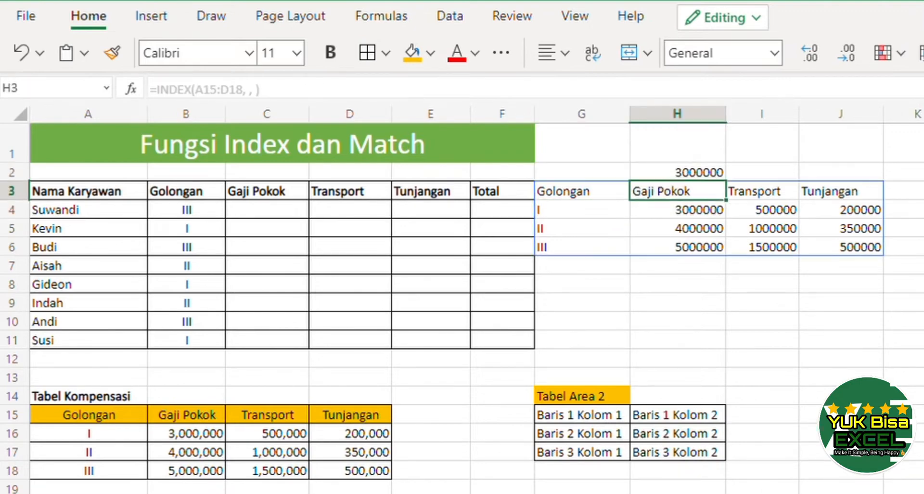
key("Left")
Set row number 2 and column number 1 in the G3 formula, giving =INDEX(A15:D18,2, 1).
key("Left")
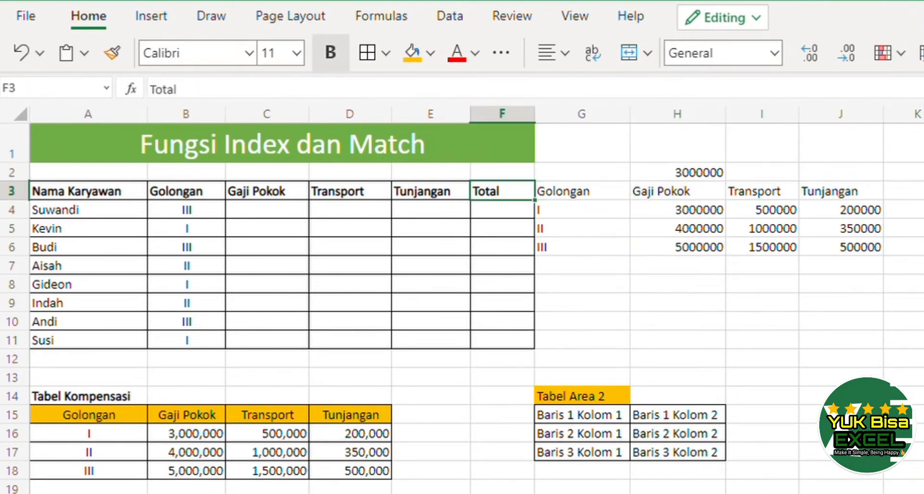
key("Right")
key("F2")
key("Left")
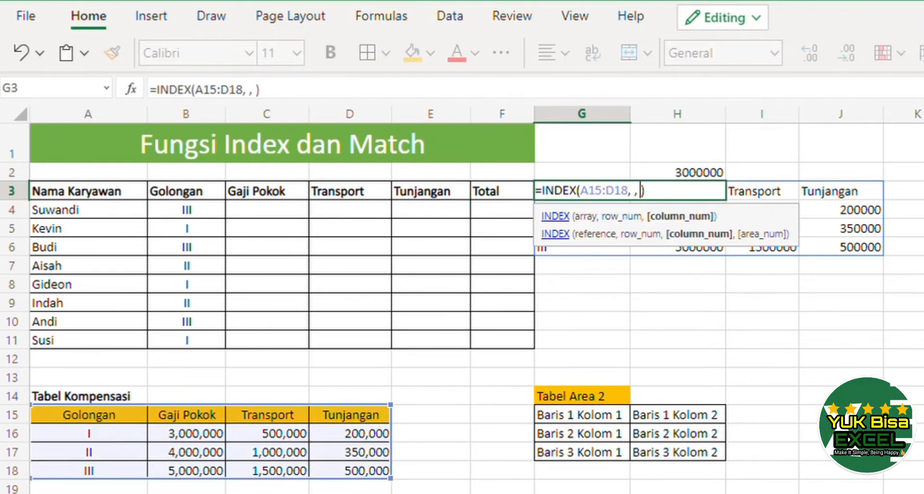
key("Left")
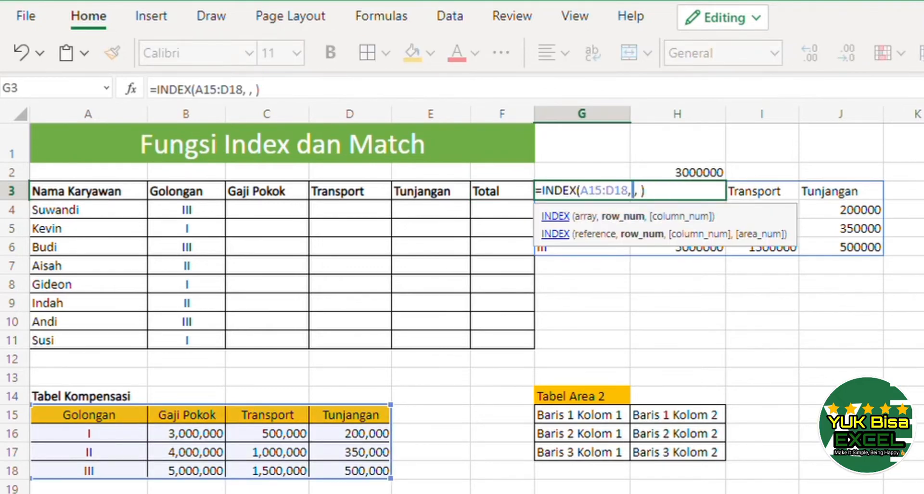
type("1")
key("Right")
key("Left")
type("2")
key("Right")
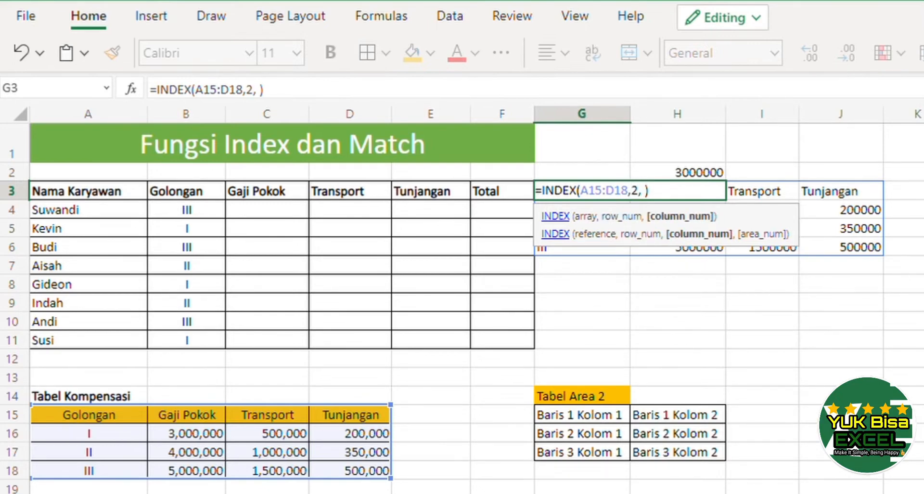
key("Right")
key("Right")
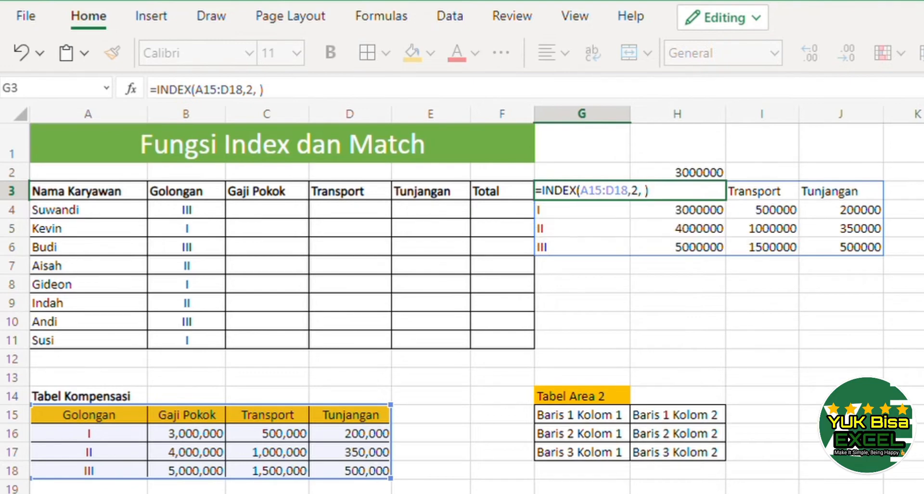
key("Left")
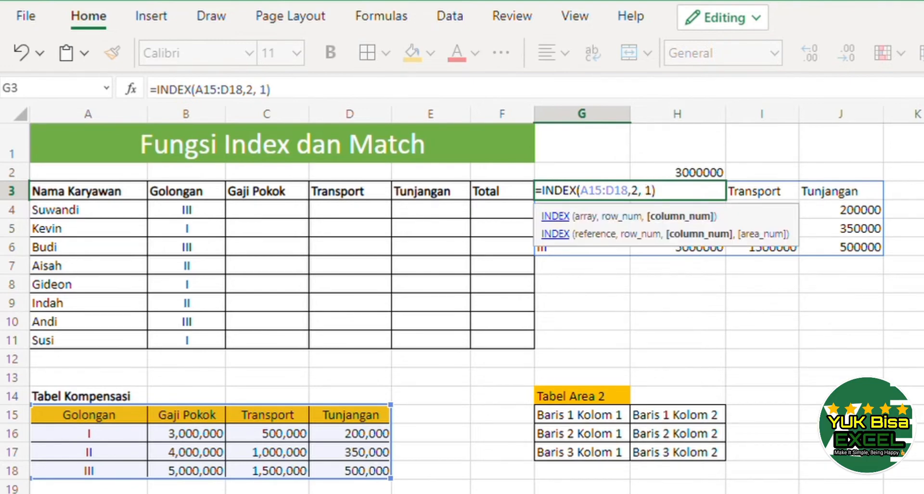
key("Return")
key("Up")
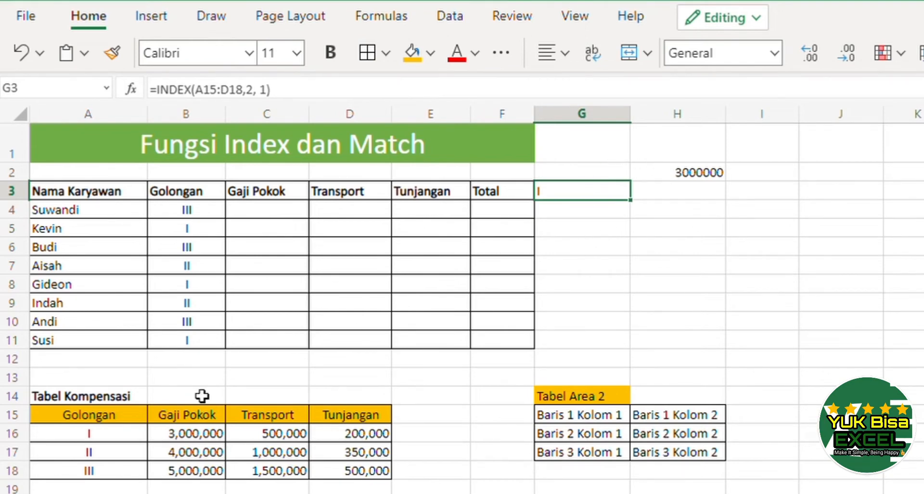
Review the Golongan column and the Gaji Pokok, Transport and Tunjangan headers of the employee table.
left_click(265, 210)
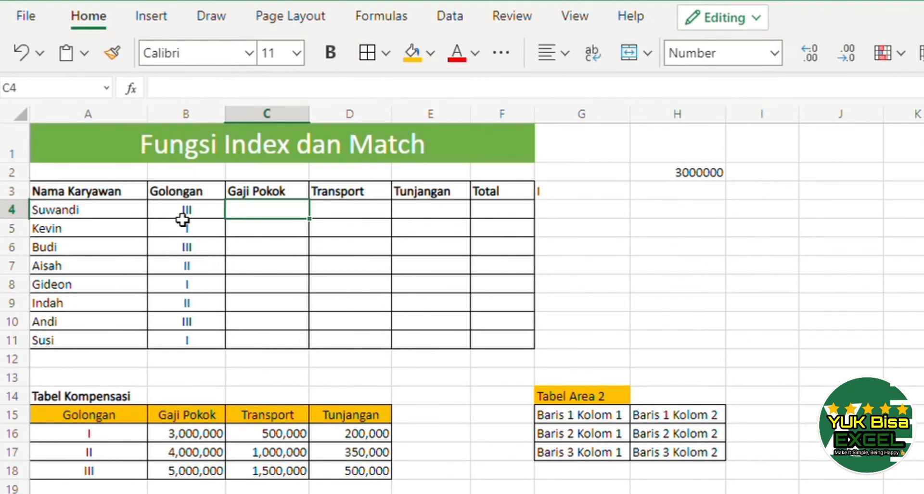
left_click_drag(192, 197, 187, 342)
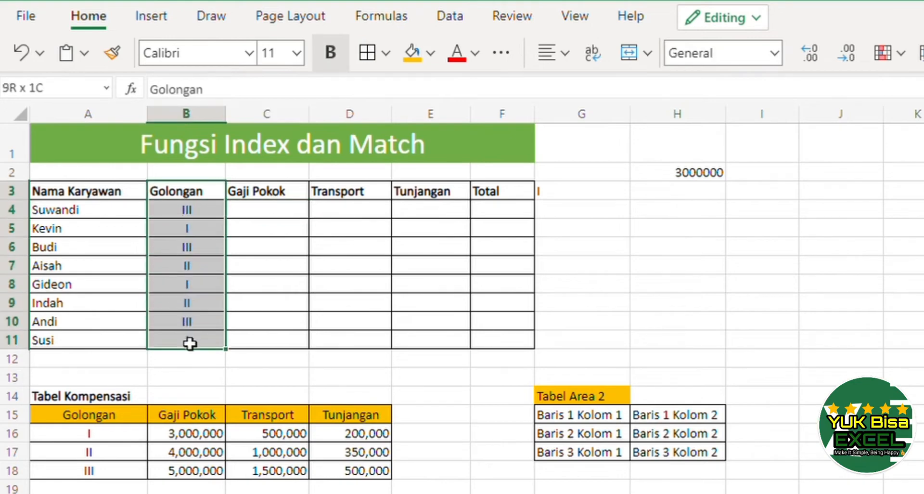
left_click(253, 196)
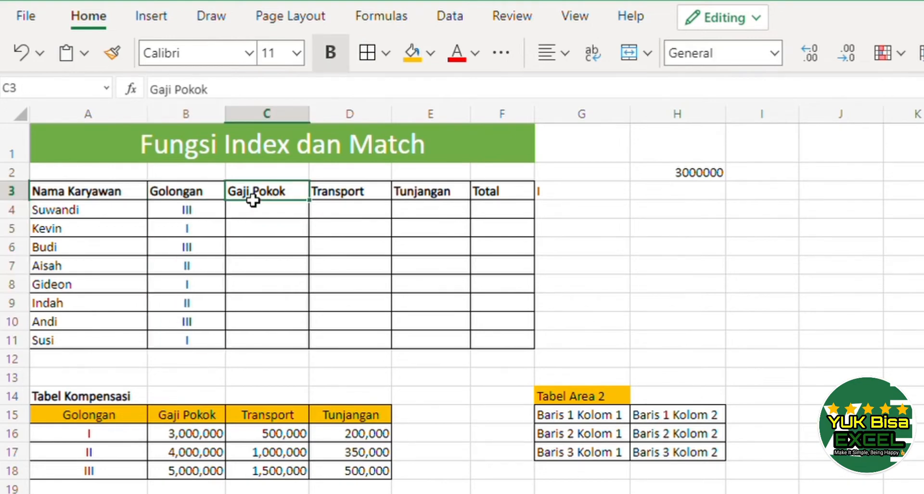
left_click(349, 195)
left_click(401, 197)
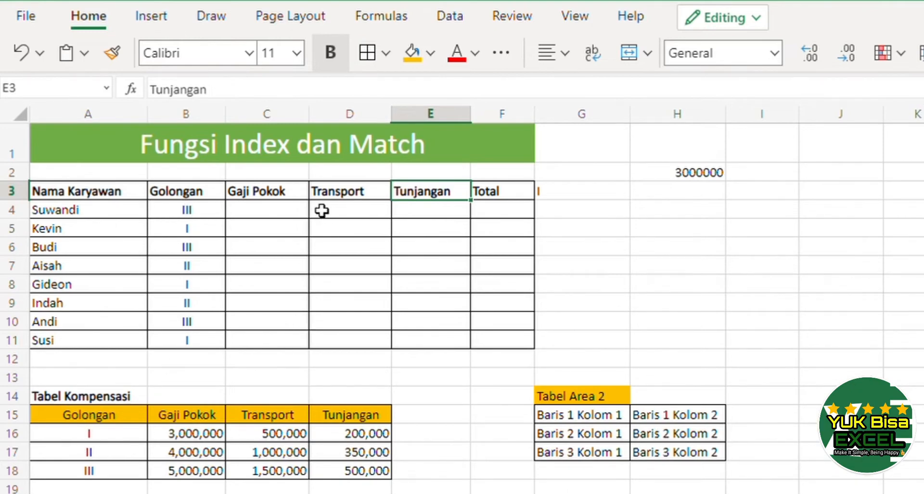
left_click(301, 214)
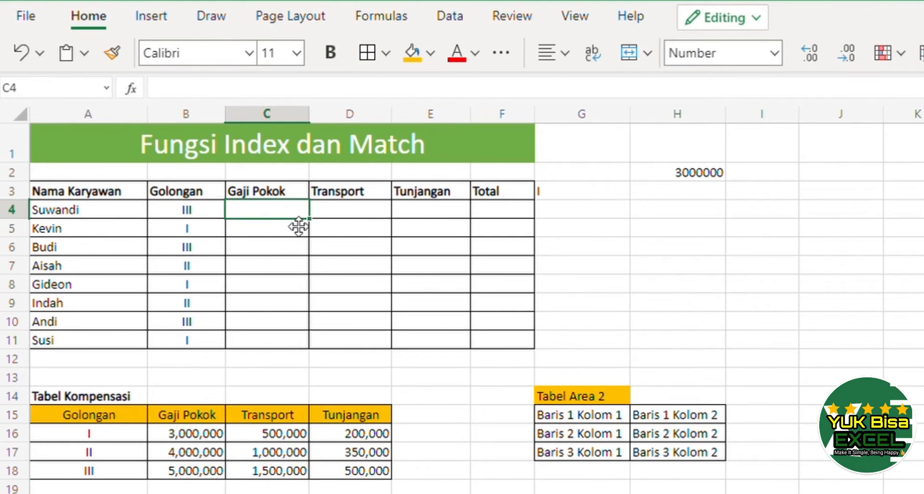
In C4, enter =INDEX($A$15:$D$18, 4, 2) to return Suwandi's Gaji Pokok from the absolute Tabel Kompensasi range.
type("=inde")
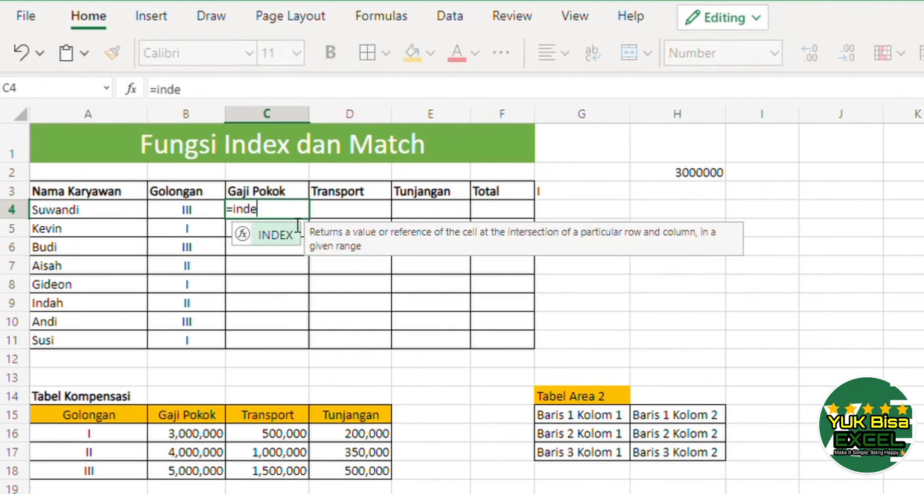
type("x(")
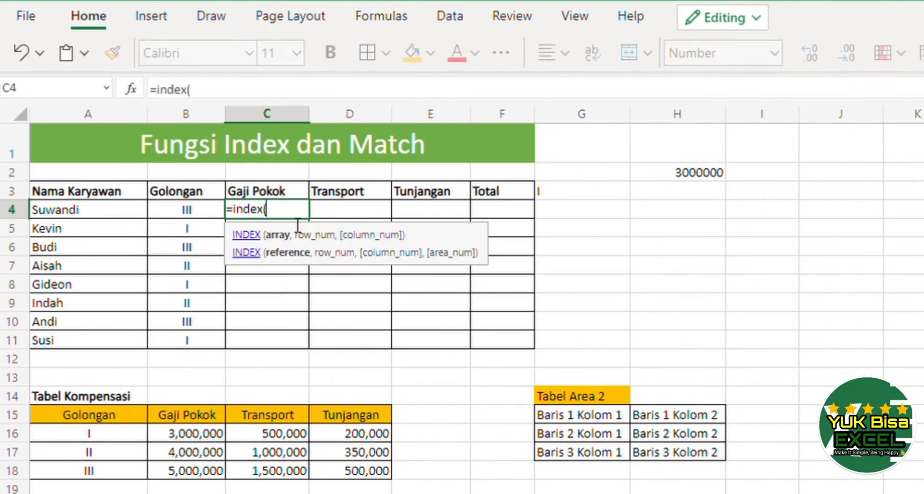
left_click_drag(127, 425, 328, 479)
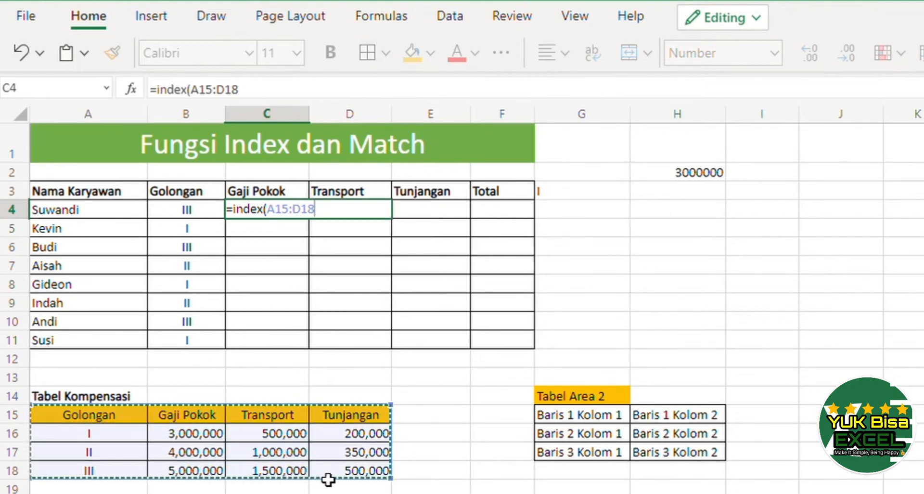
key("F4")
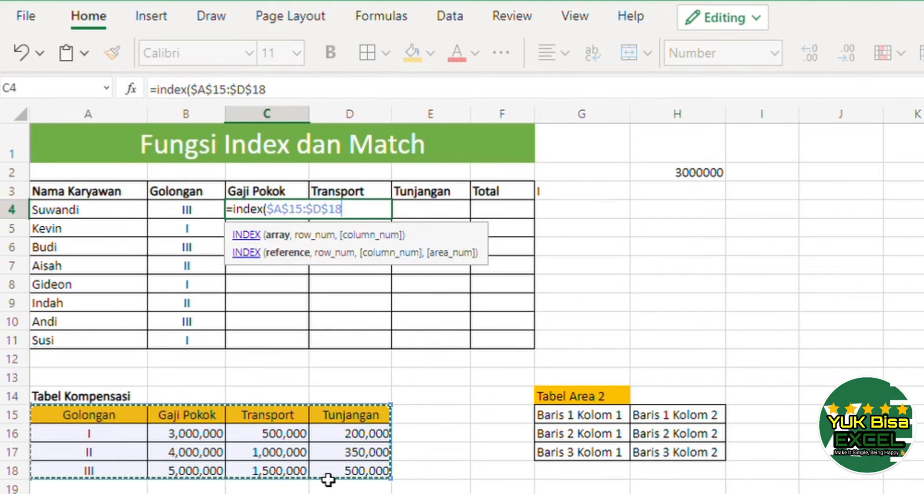
type(", 4")
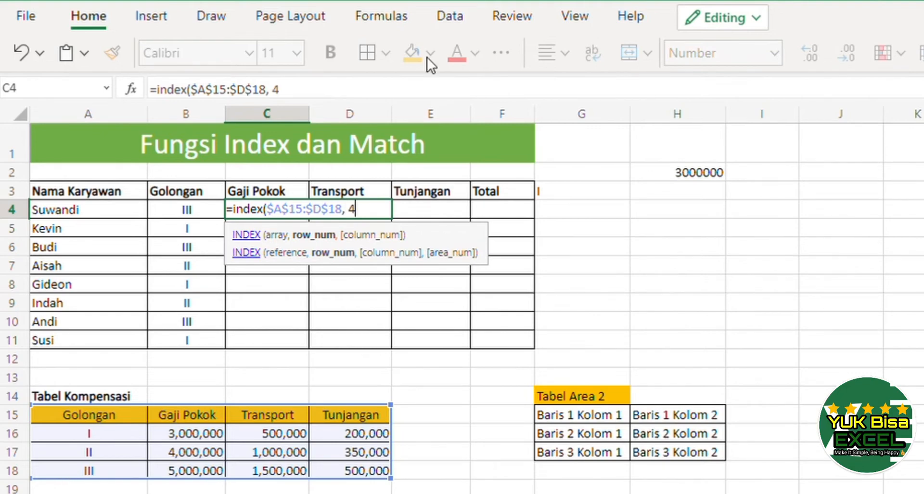
type(",")
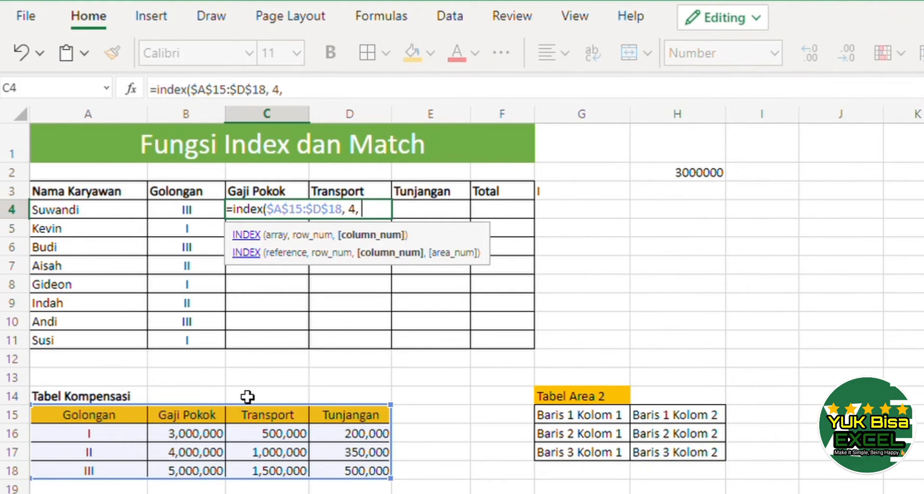
type("2,")
key("BackSpace")
type(")")
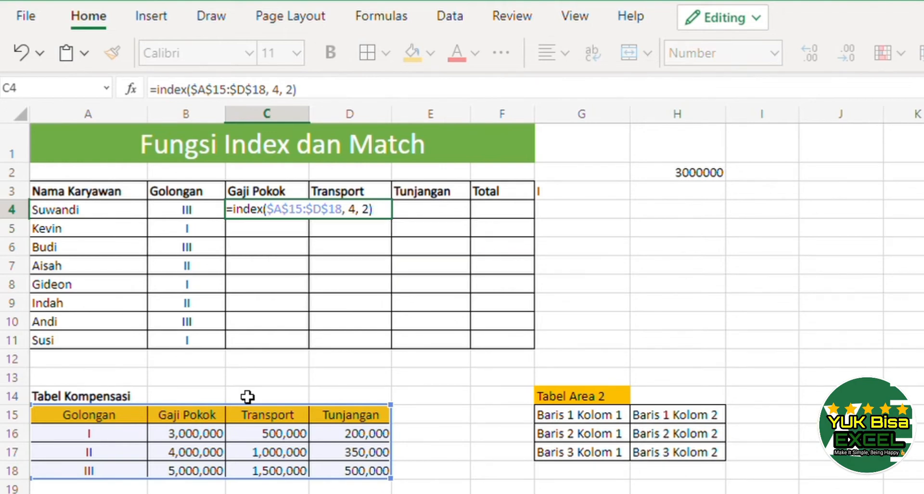
key("Return")
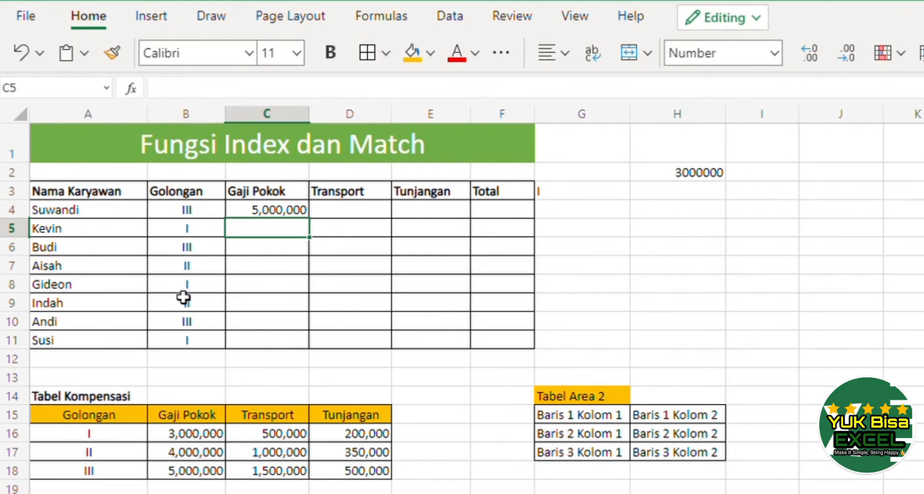
Copy the C4 formula into C5.
left_click(274, 212)
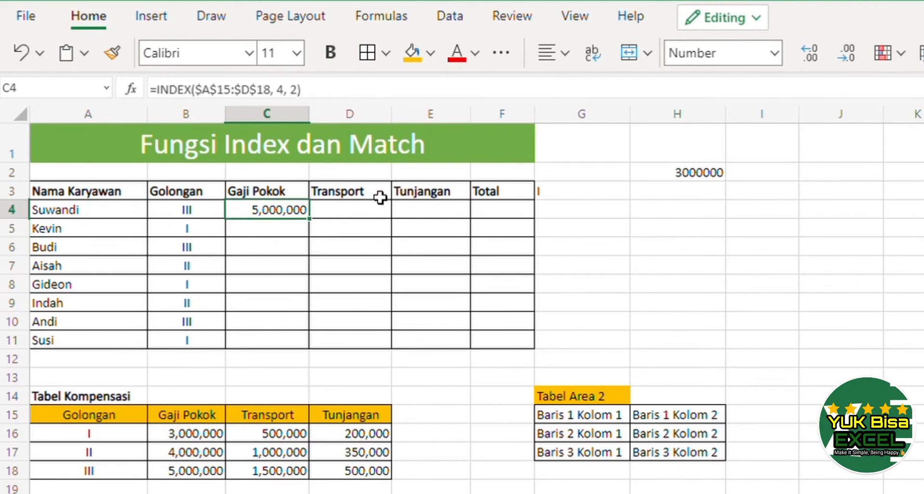
key("ctrl+c")
key("Down")
key("ctrl+v")
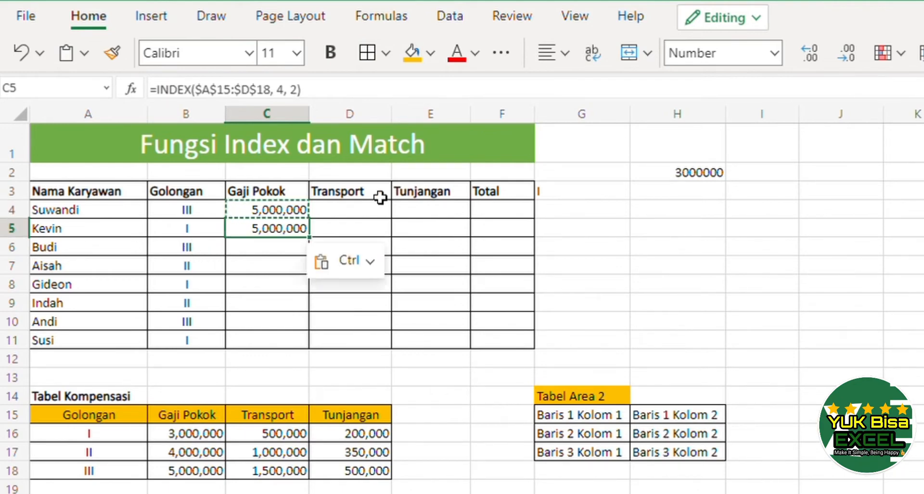
key("F2")
key("Return")
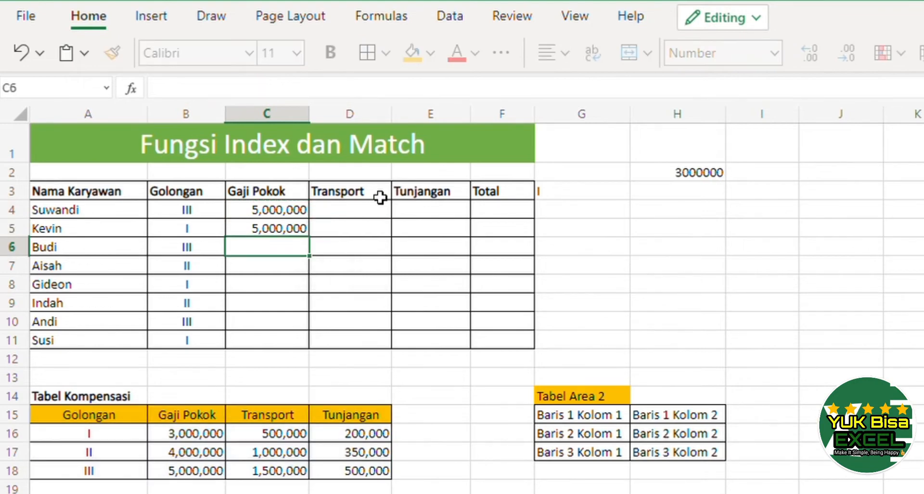
Edit the C5 formula's row number to 2, giving =INDEX($A$15:$D$18, 2, 2) for Kevin.
key("Up")
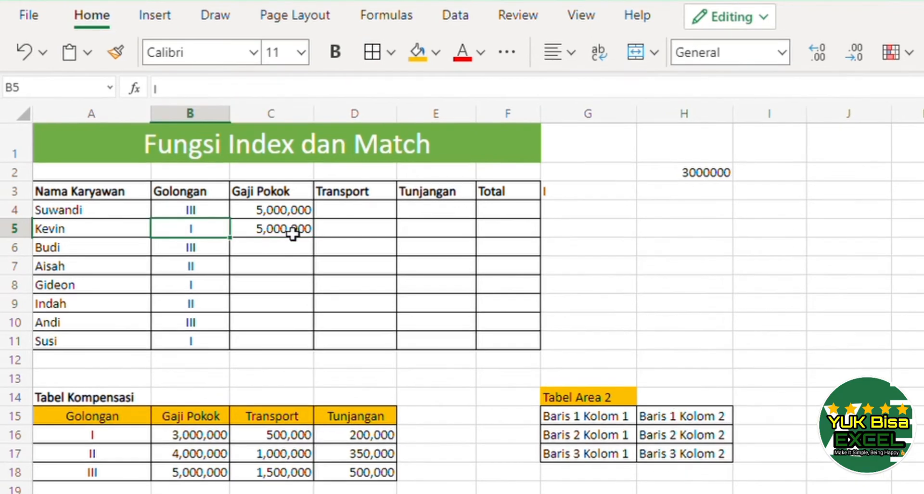
left_click(300, 230)
double_click(292, 230)
key("Left")
key("Left")
key("Left")
key("Left")
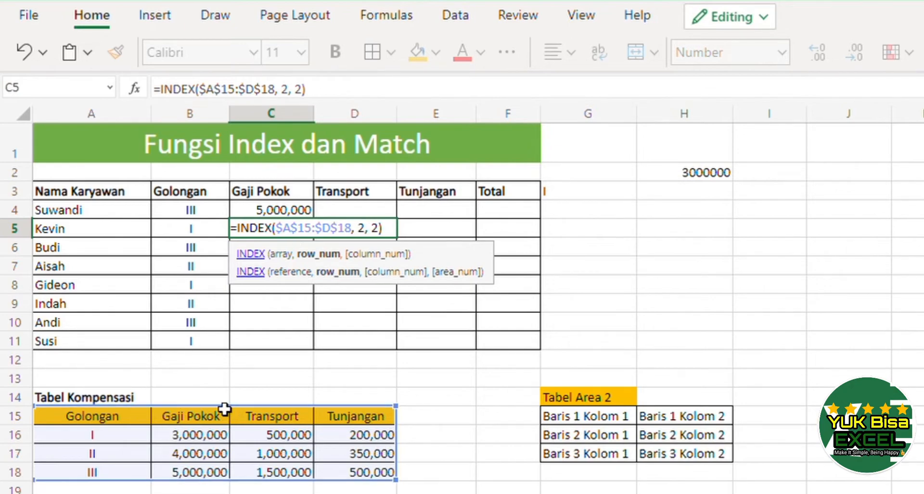
key("Return")
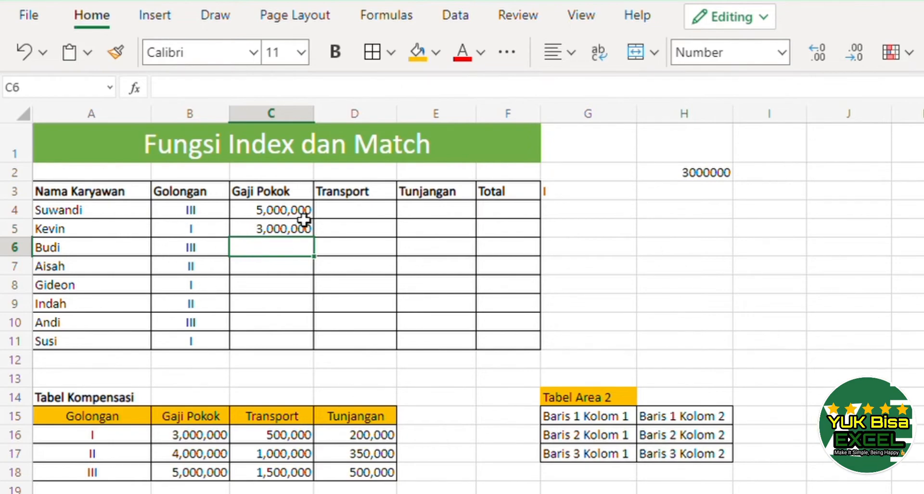
In G4, enter =MATCH($B4,$A$15:$A$18,0) to find Suwandi's Golongan row within the Tabel Kompensasi Golongan column.
left_click(278, 217)
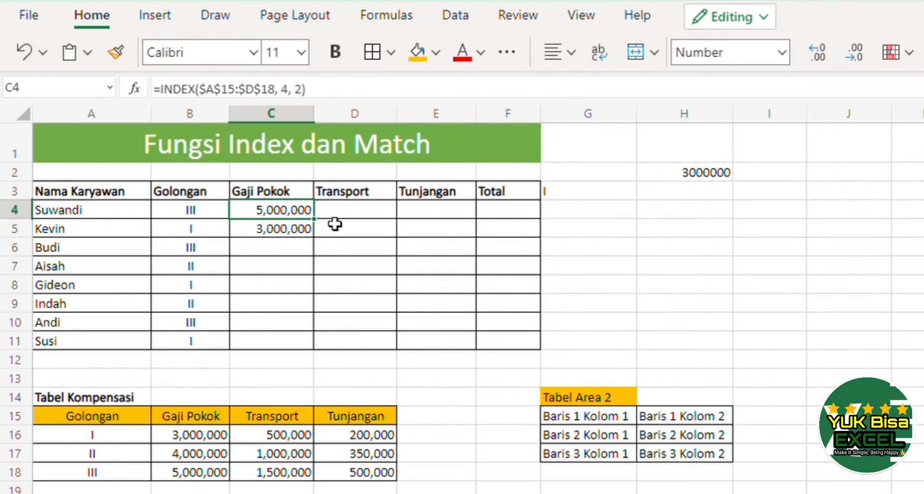
left_click(572, 221)
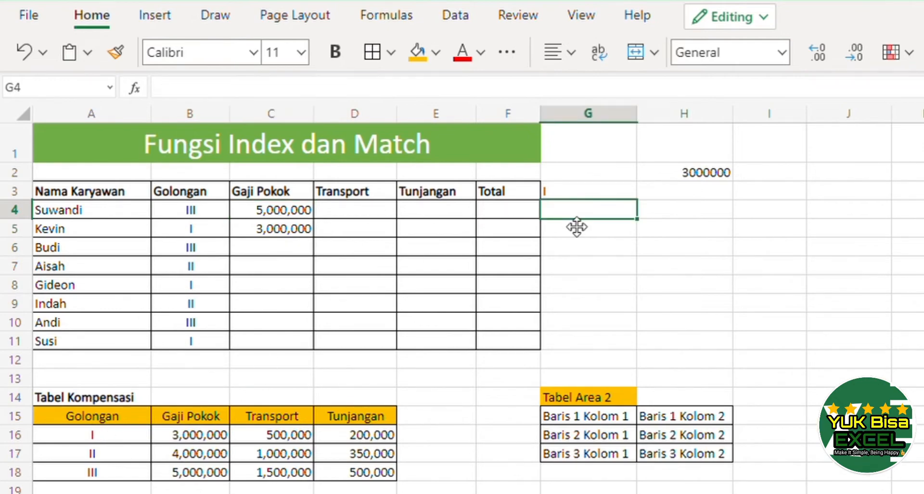
type("=")
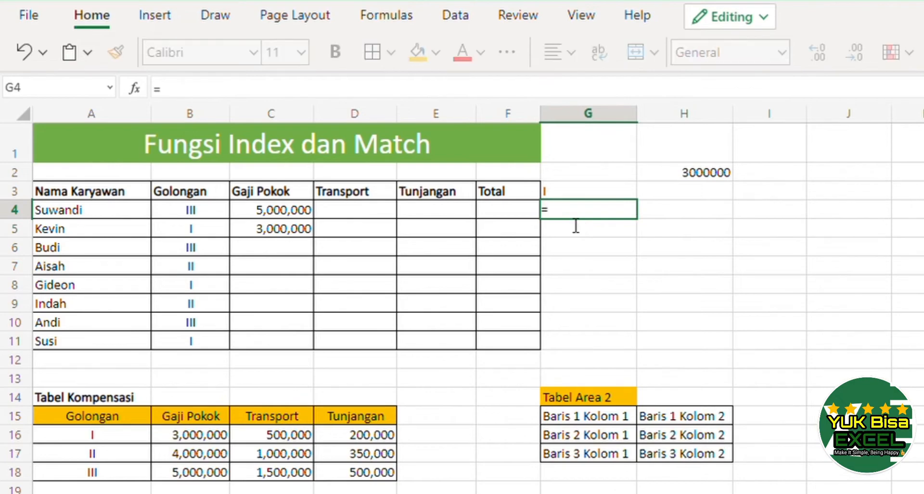
type("match(")
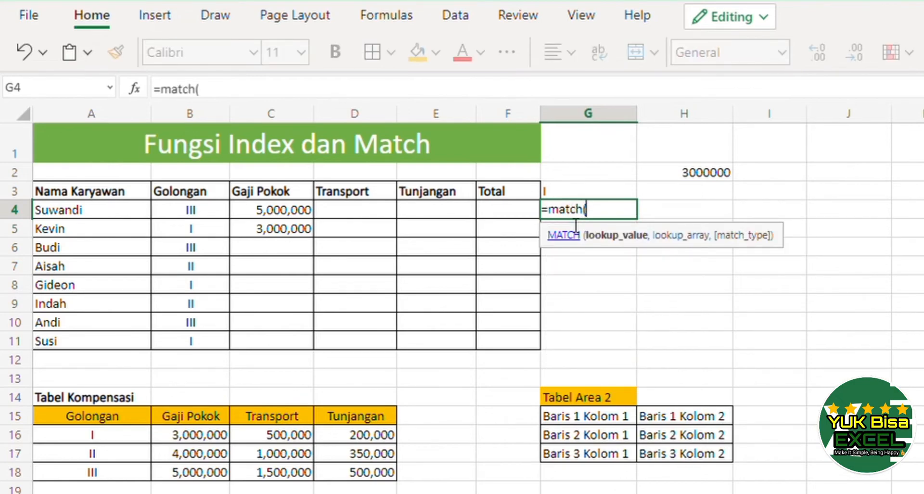
left_click(190, 212)
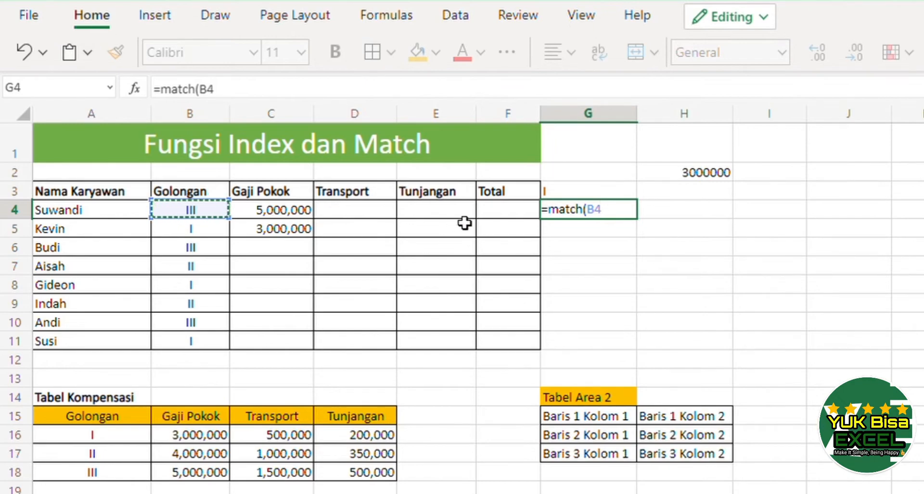
left_click(599, 218)
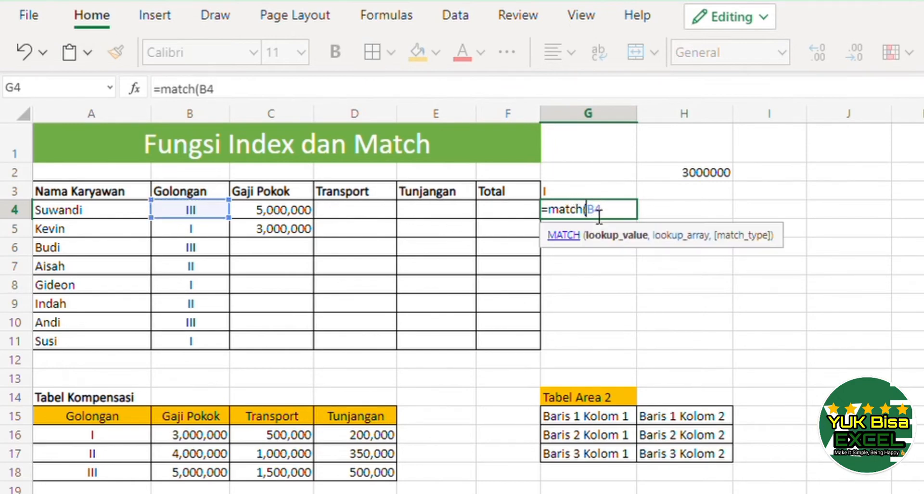
type("$B4,")
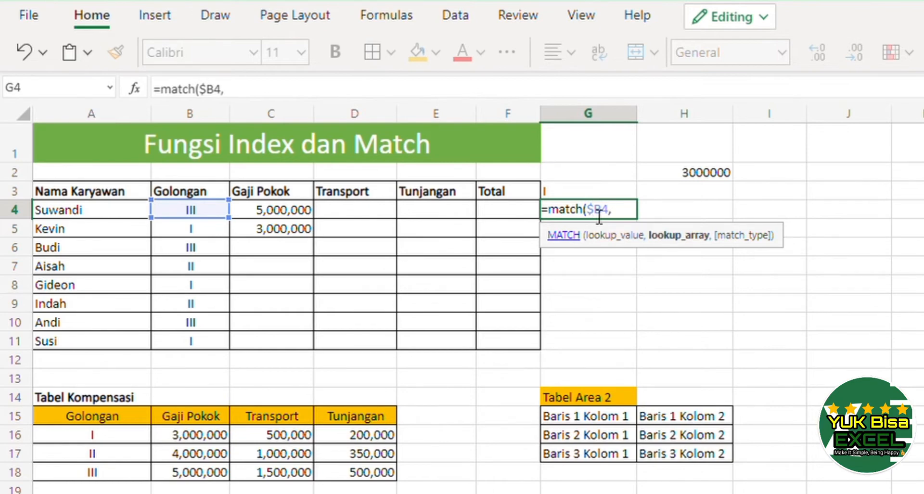
left_click(113, 420)
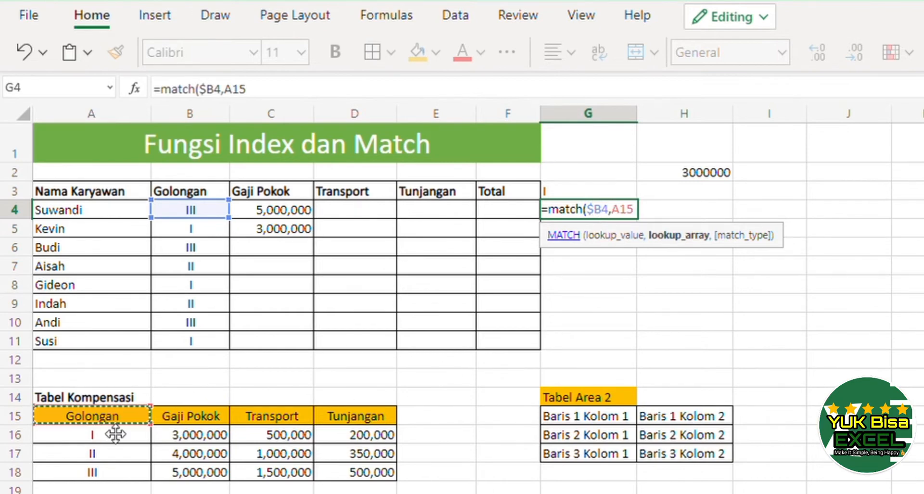
left_click_drag(115, 435, 99, 479)
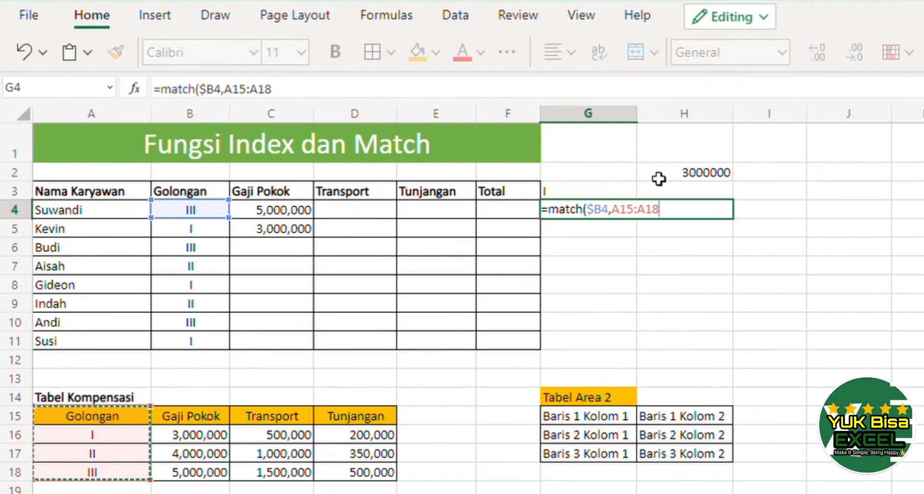
key("F4")
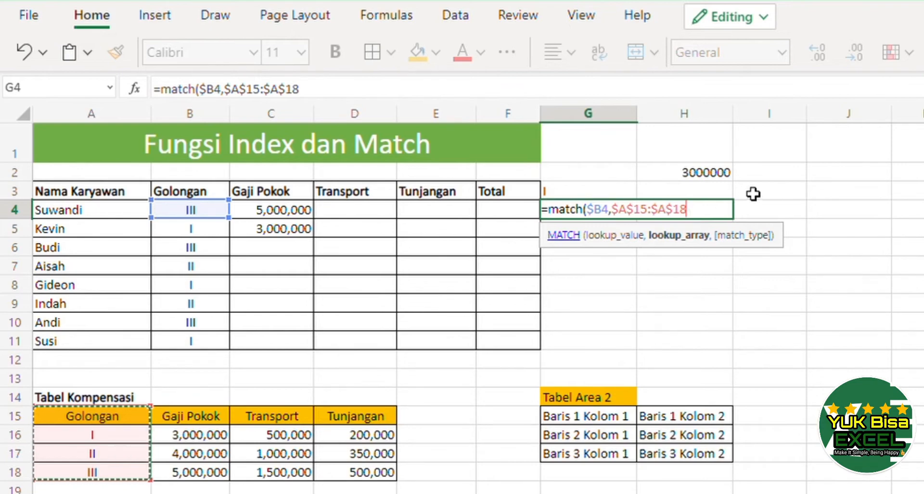
type(",0)")
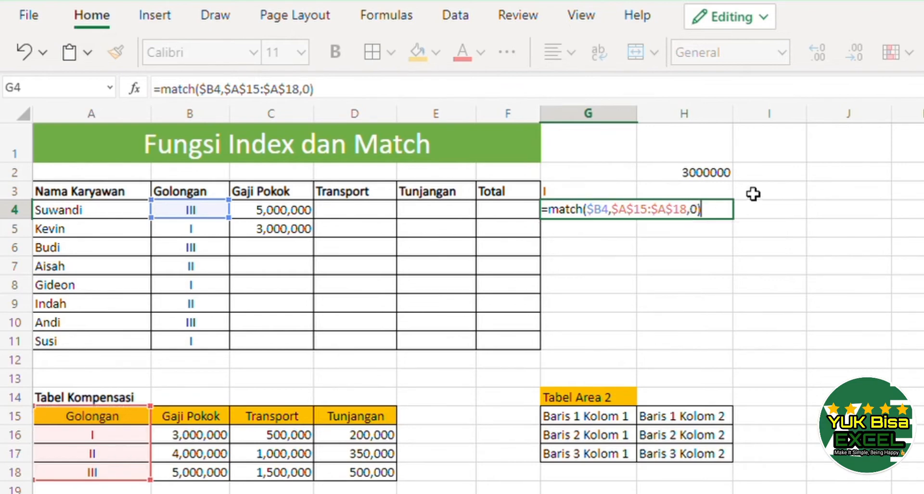
key("Return")
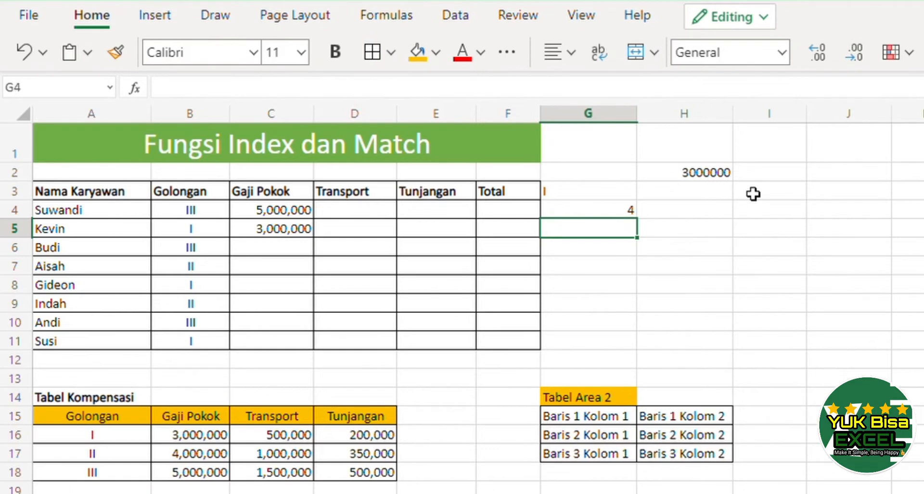
Copy the G4 MATCH formula down into G5:G11.
key("Up")
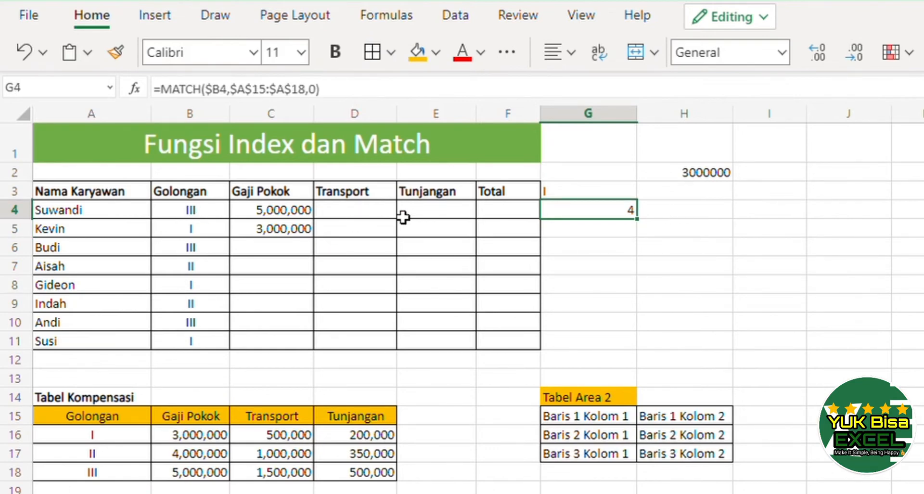
key("Down")
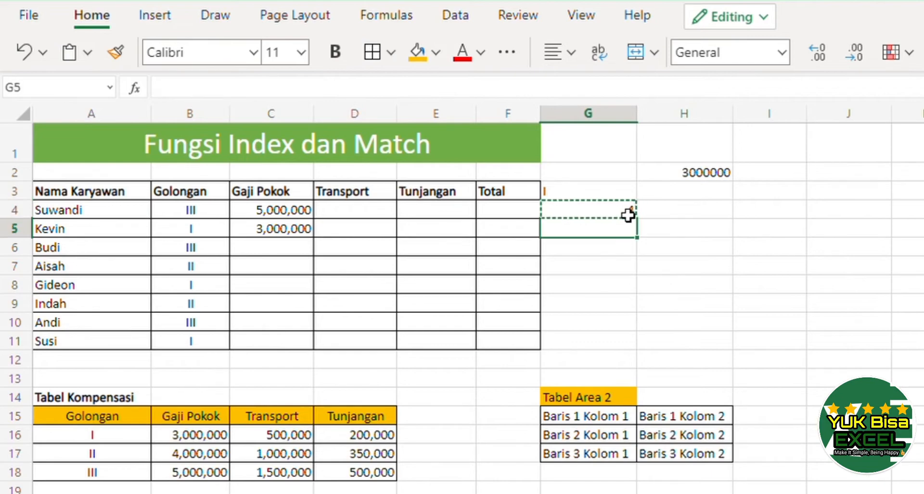
key("shift+Down")
key("shift+Down")
key("shift+Down")
key("shift+Down")
key("shift+Down")
key("shift+Down")
key("ctrl+v")
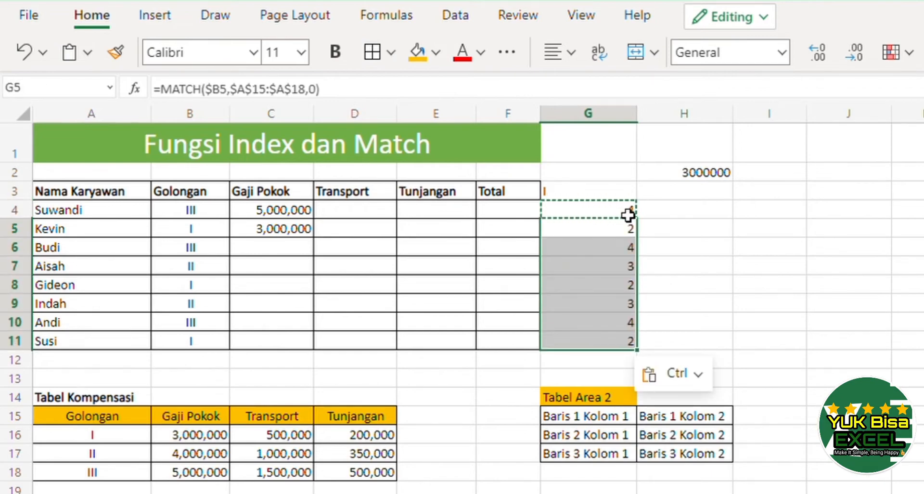
Compare the employees' Golongan values with the MATCH results in column G and the Tabel Kompensasi rows.
left_click(201, 366)
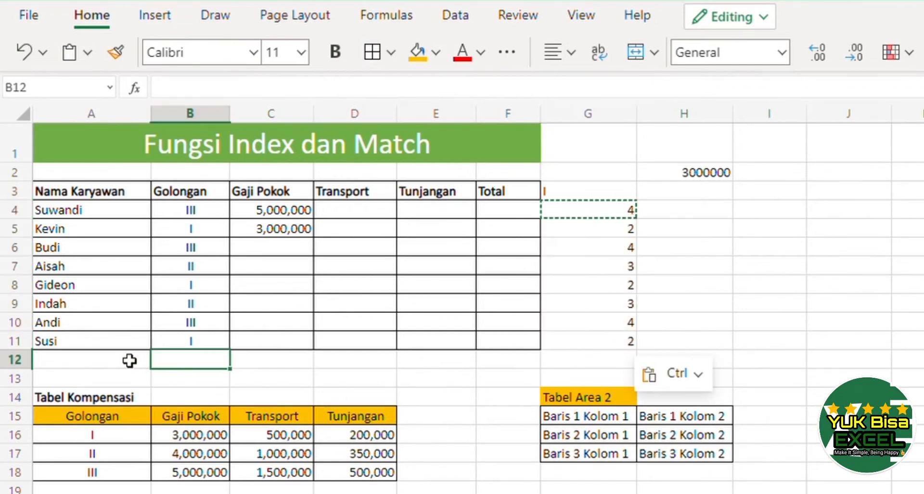
left_click(190, 346)
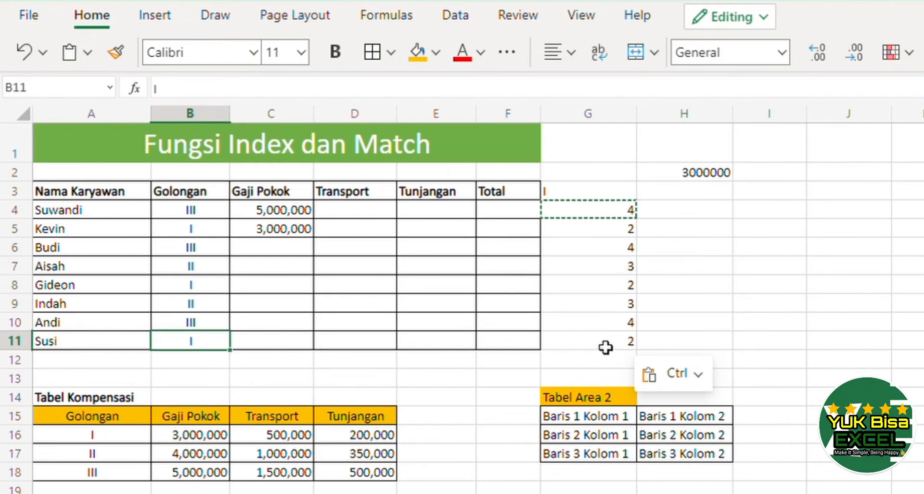
left_click(104, 439)
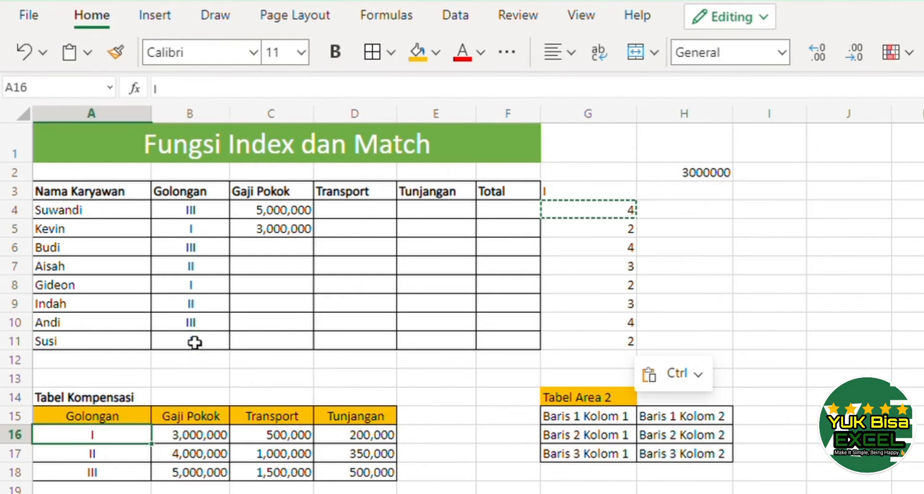
left_click(213, 305)
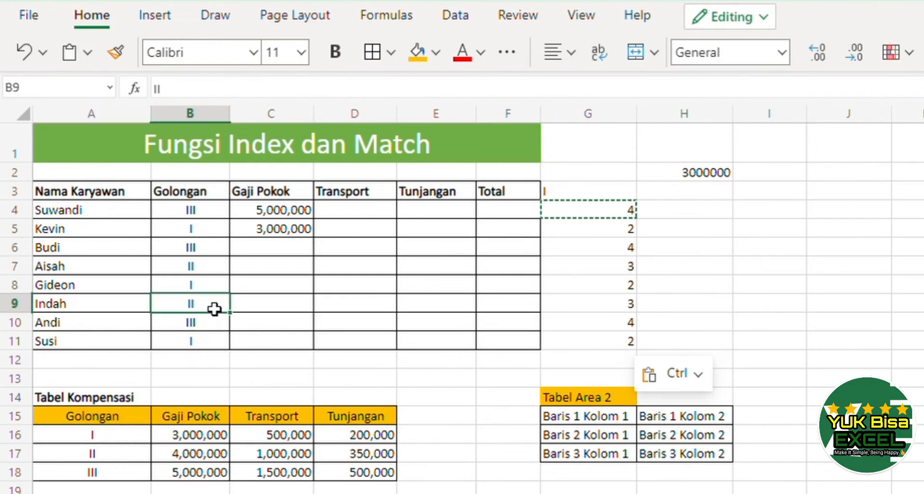
left_click(612, 305)
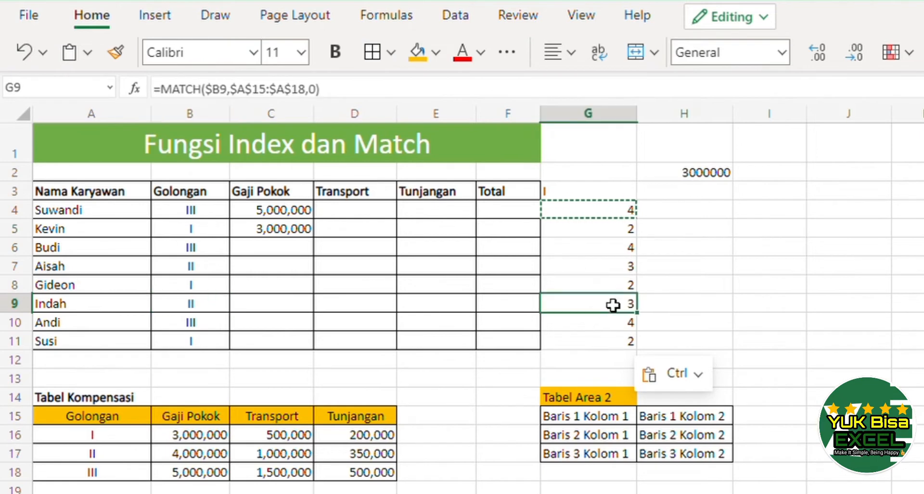
left_click(122, 461)
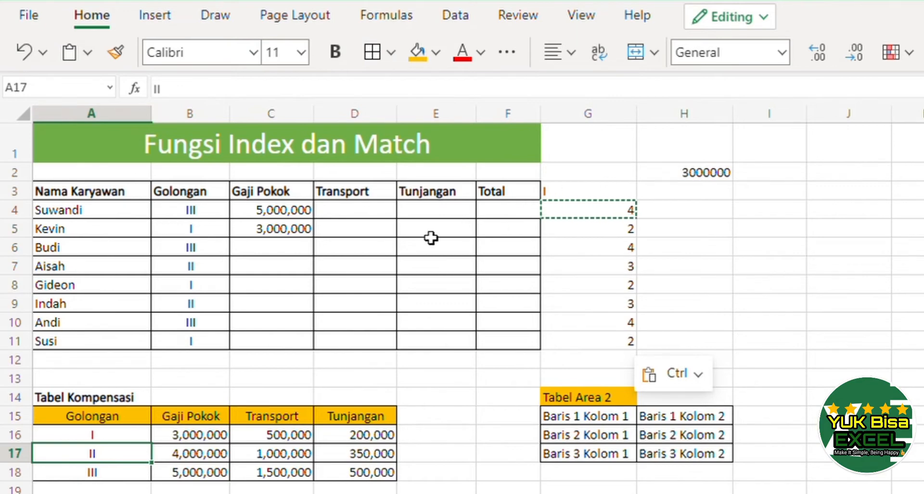
Copy the MATCH($B4,$A$15:$A$18,0) expression from the G4 formula.
left_click(279, 214)
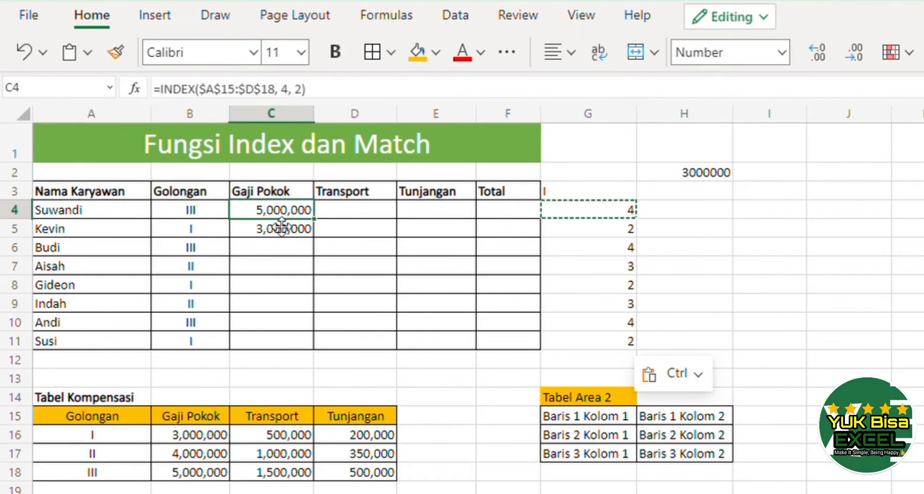
left_click(619, 215)
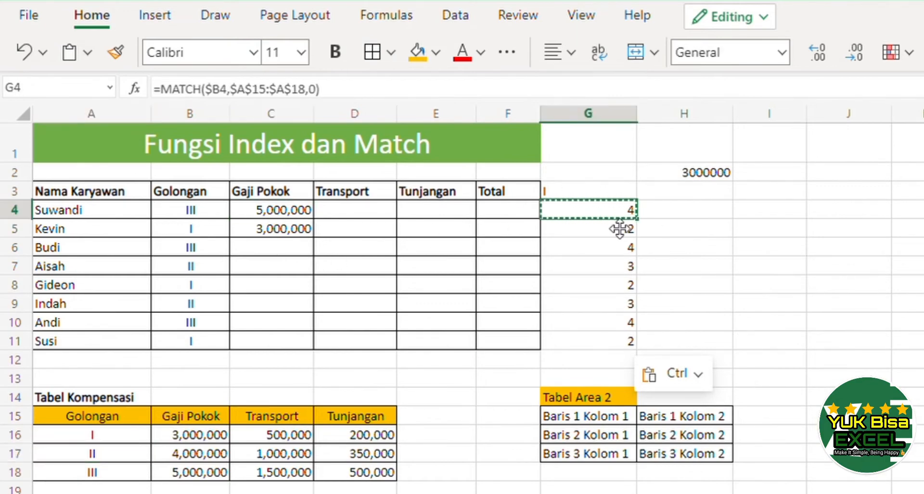
key("F2")
key("shift+Left")
key("shift+Left")
key("shift+Left")
key("shift+Left")
key("shift+Left")
key("shift+Left")
key("shift+Left")
key("shift+Left")
key("shift+Left")
key("shift+Left")
key("shift+Left")
key("shift+Left")
key("shift+Left")
key("shift+Left")
key("shift+Left")
key("shift+Left")
key("shift+Left")
key("shift+Left")
key("shift+Left")
key("shift+Left")
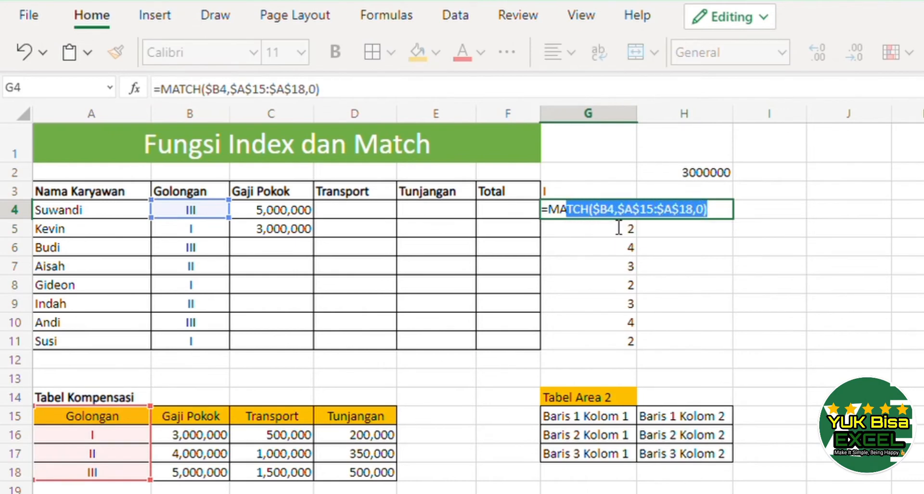
key("Return")
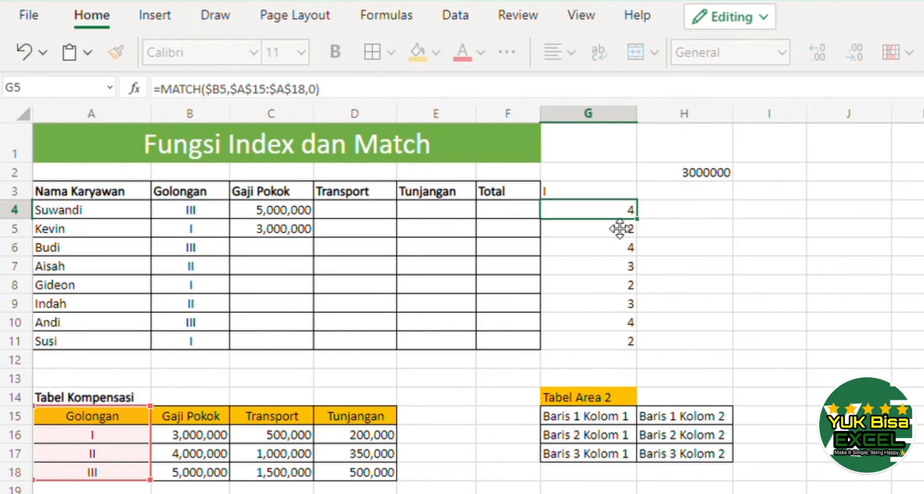
In C4, replace the INDEX row number with the copied MATCH expression, giving =INDEX($A$15:$D$18, MATCH($B4,$A$15:$A$18,0), 2).
key("Up")
key("Left")
key("Left")
key("Left")
key("Left")
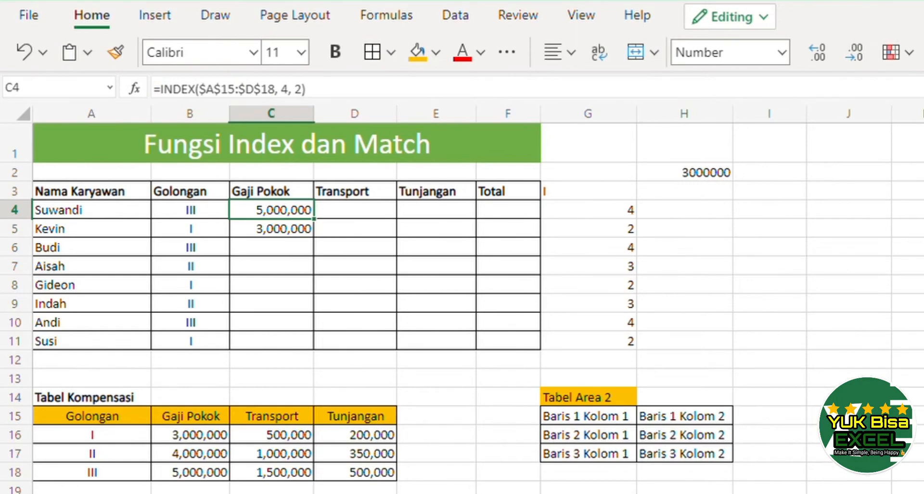
key("F2")
key("Left")
key("Left")
key("Left")
key("Left")
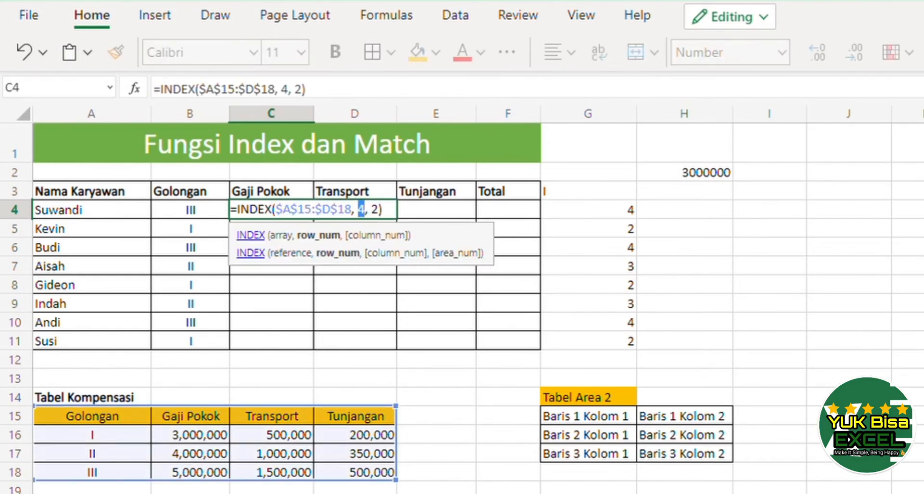
key("Delete")
key("ctrl+v")
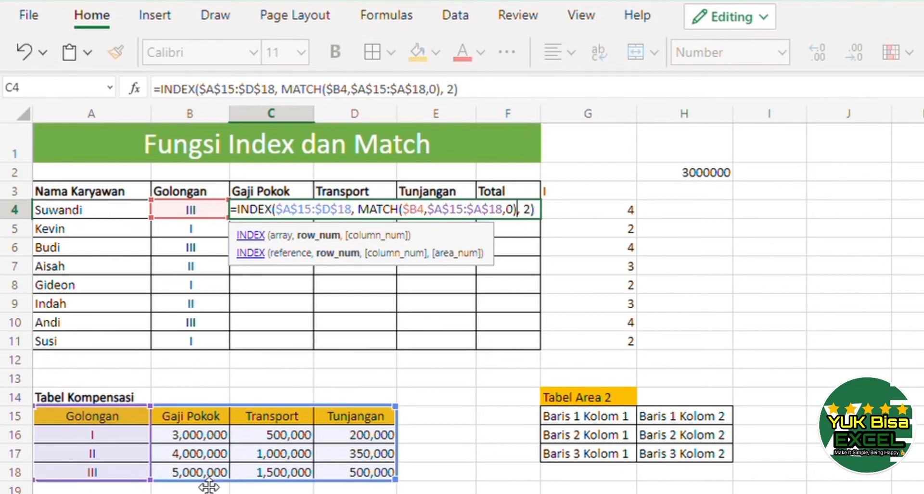
key("Return")
Copy the C4 INDEX-MATCH formula down into C5:C11 for all employees' Gaji Pokok.
key("Up")
key("ctrl+c")
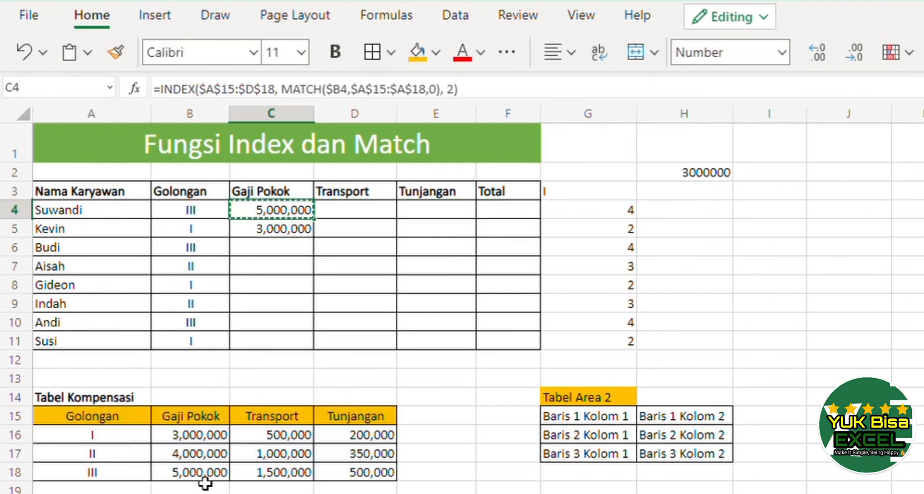
key("shift+Down")
key("shift+Down")
key("shift+Down")
key("shift+Down")
key("shift+Down")
key("shift+Down")
key("shift+Down")
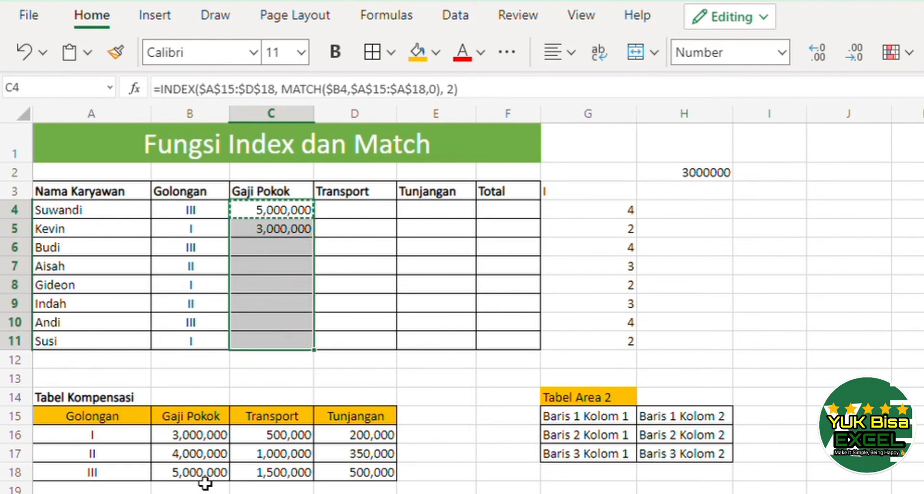
key("ctrl+v")
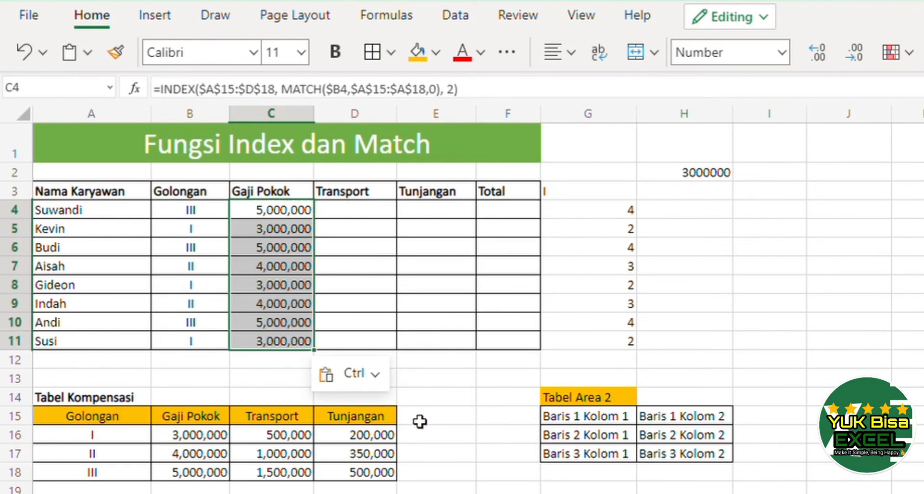
Check the Gaji Pokok results against each employee's Golongan, the Tabel Kompensasi values and the MATCH column.
left_click(292, 284)
left_click(180, 343)
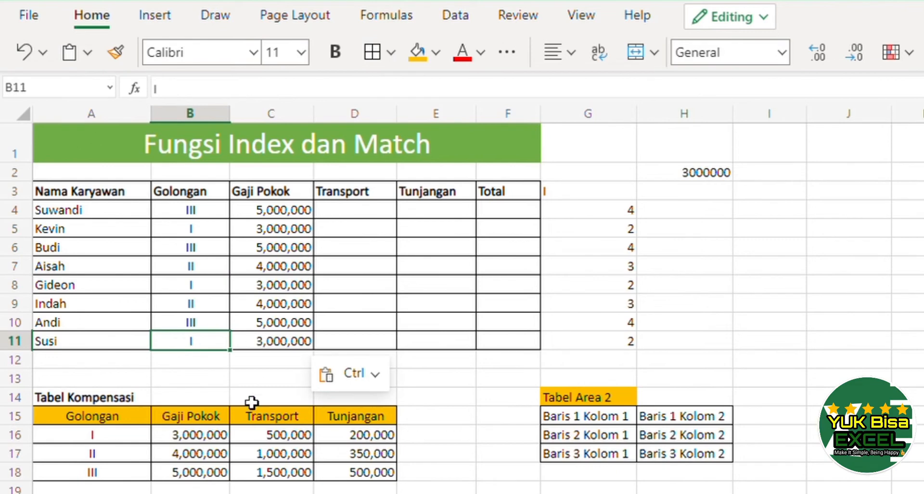
left_click(221, 436)
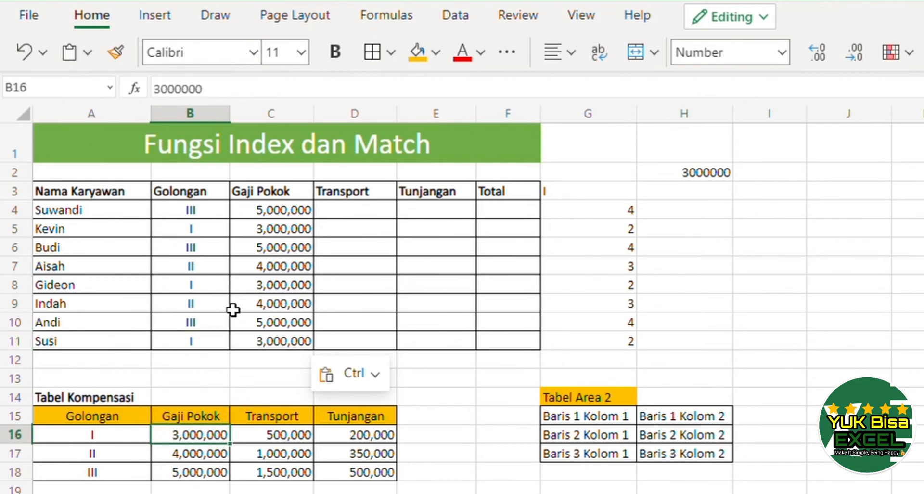
left_click(260, 306)
left_click(188, 459)
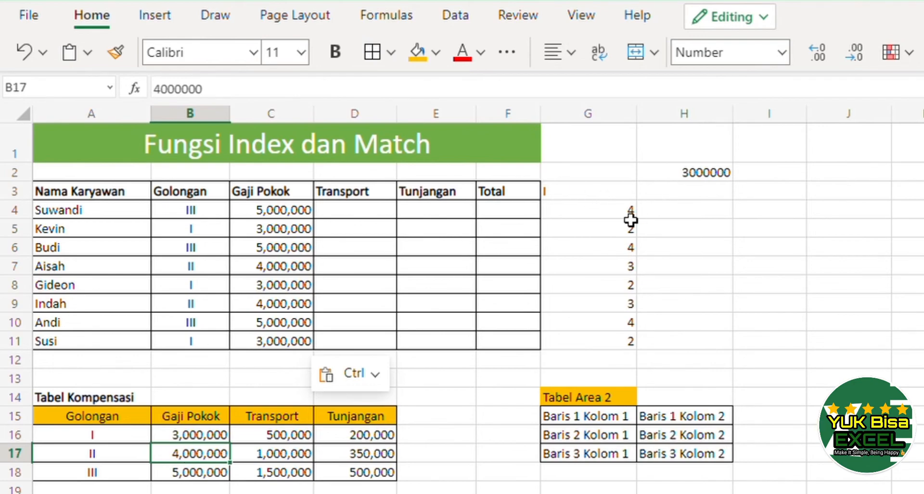
left_click_drag(625, 218, 603, 352)
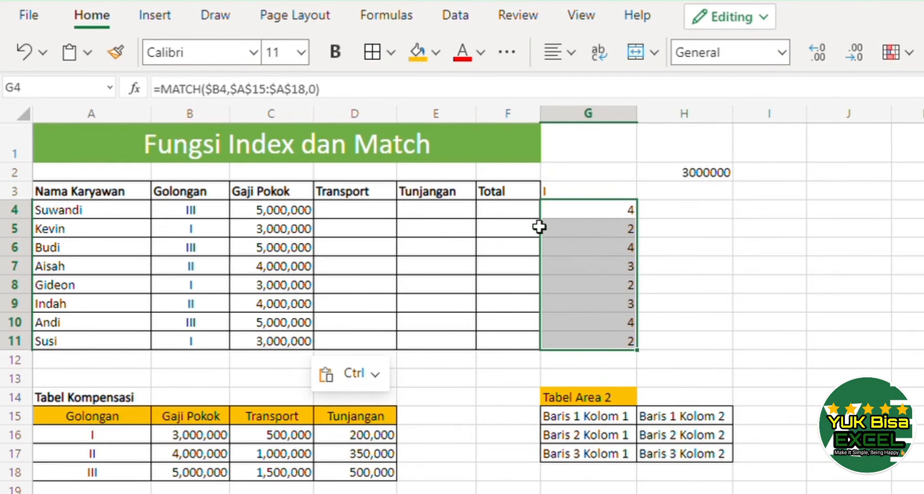
left_click(684, 228)
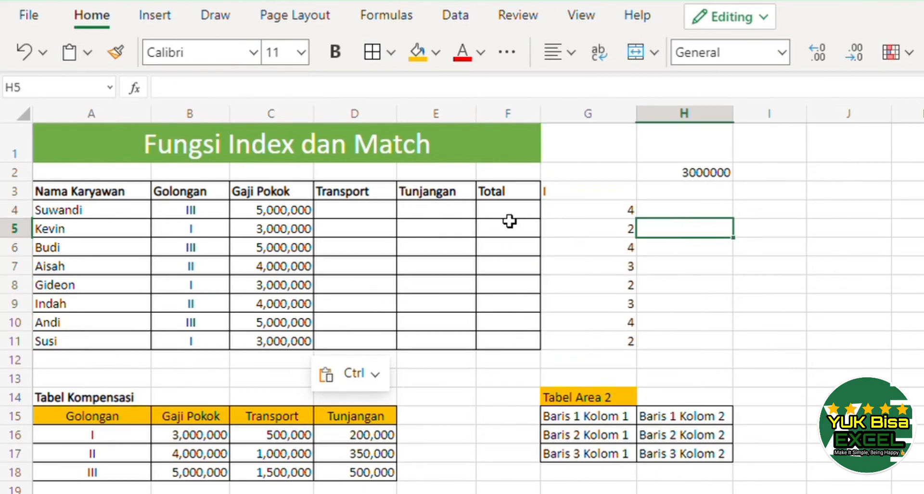
Copy the full INDEX-MATCH formula text from C4.
left_click(290, 217)
key("Right")
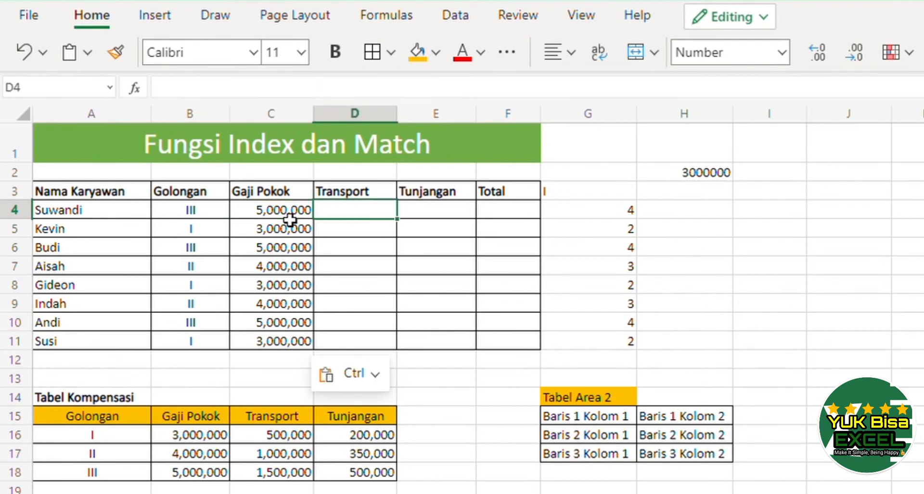
key("Right")
key("Left")
key("Left")
double_click(290, 219)
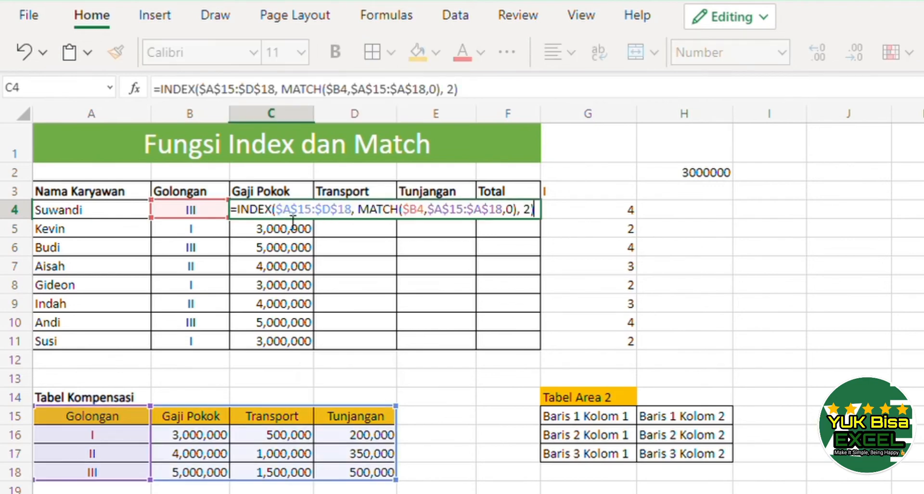
key("ctrl+a")
key("Return")
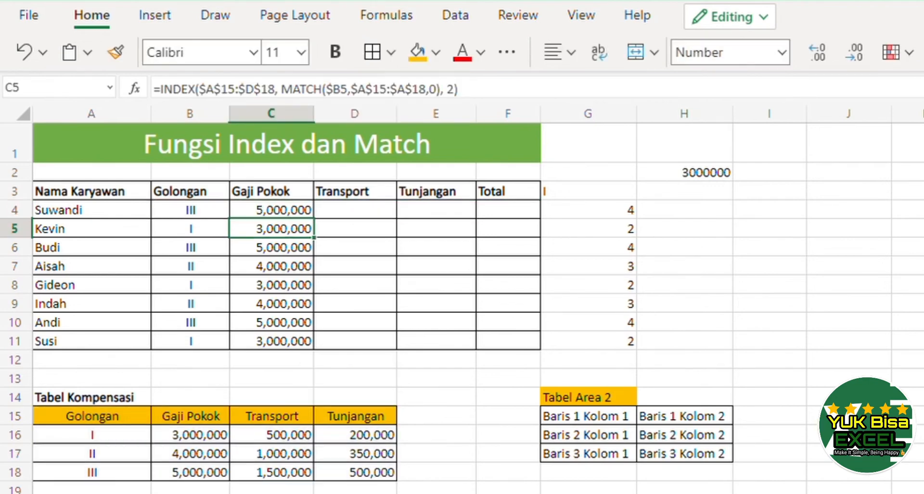
Paste the formula into D4 with column number 3 to return Suwandi's Transport.
key("Right")
key("Up")
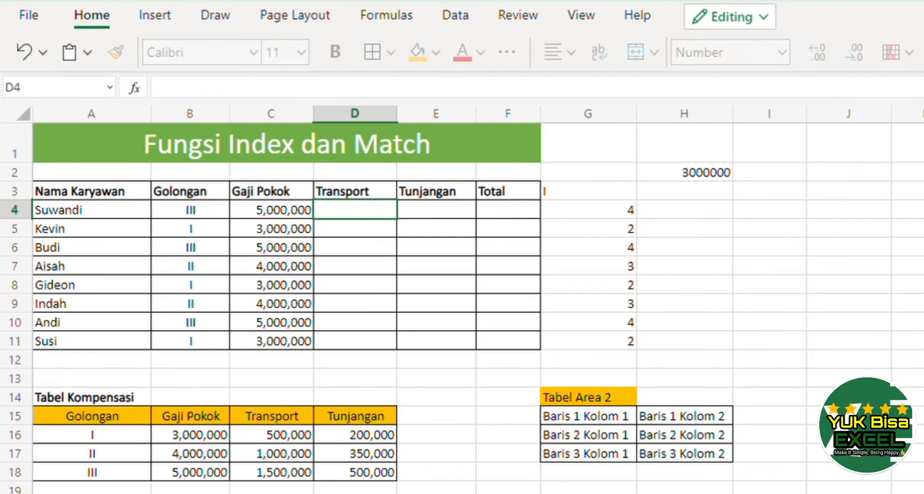
key("ctrl+v")
key("Left")
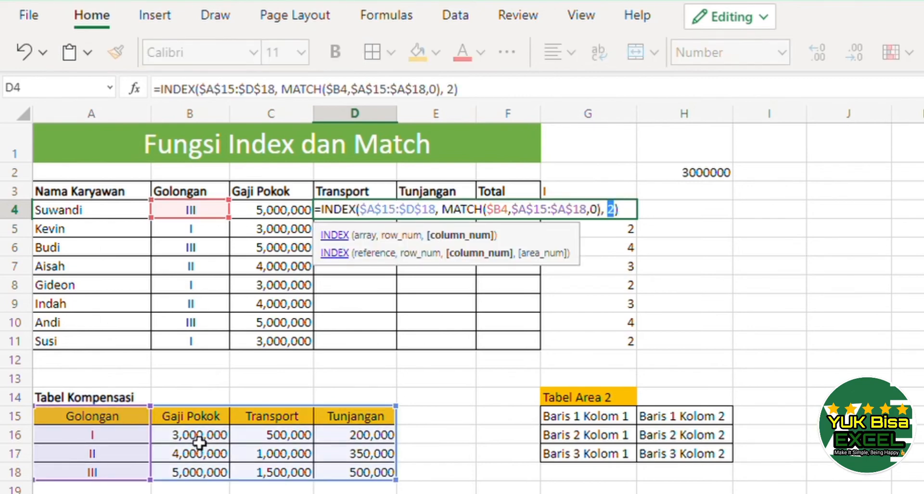
key("Return")
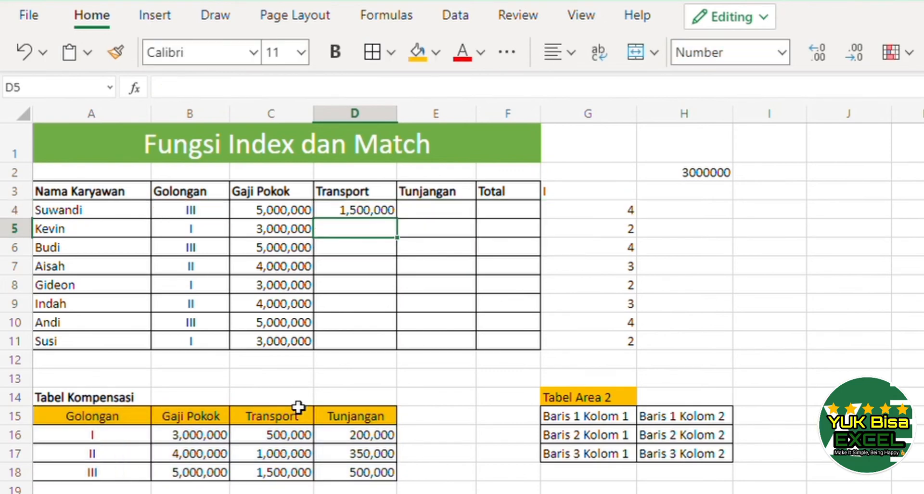
Paste the formula into E4 and set its column number to 4 to return Tunjangan.
key("Up")
key("Right")
key("F2")
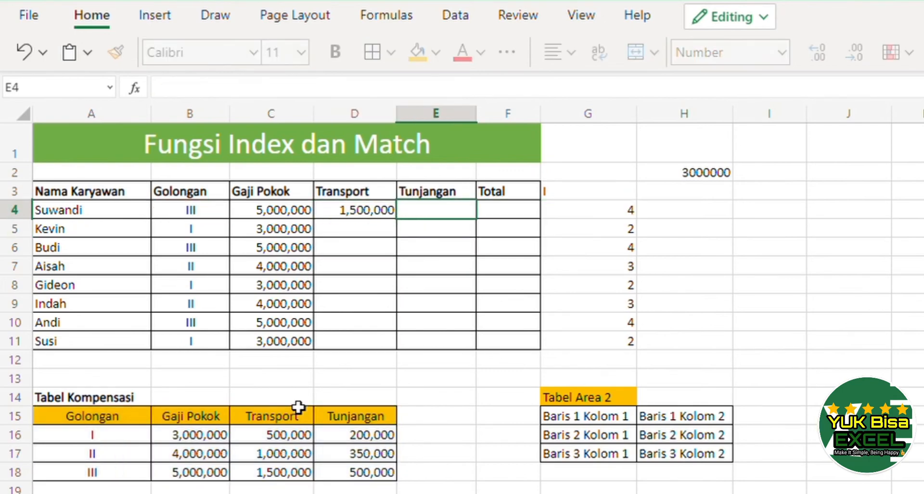
key("ctrl+v")
key("Left")
key("Left")
key("Left")
key("Left")
key("Left")
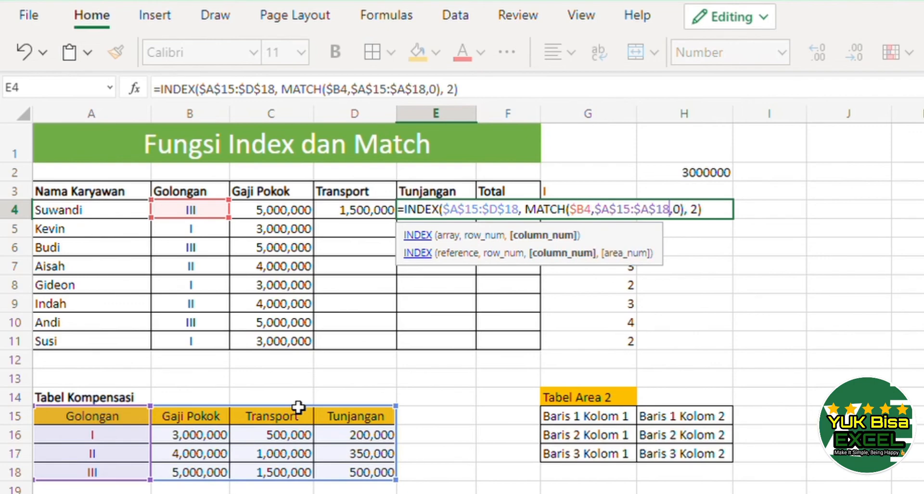
key("Right")
key("Right")
key("Right")
key("Right")
type("4")
key("Return")
Copy the D4:E4 formulas down into D5:E11.
key("Up")
key("shift+Left")
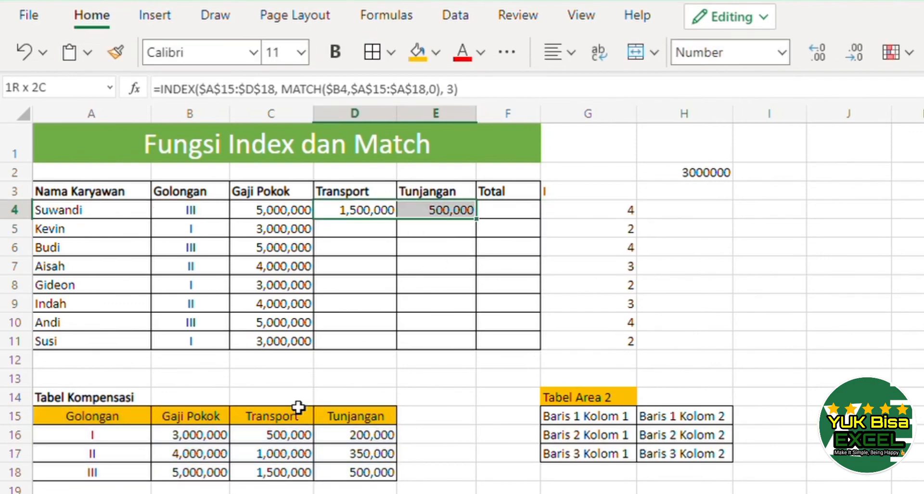
key("ctrl+c")
key("Down")
key("shift+Right")
key("shift+Down")
key("shift+Down")
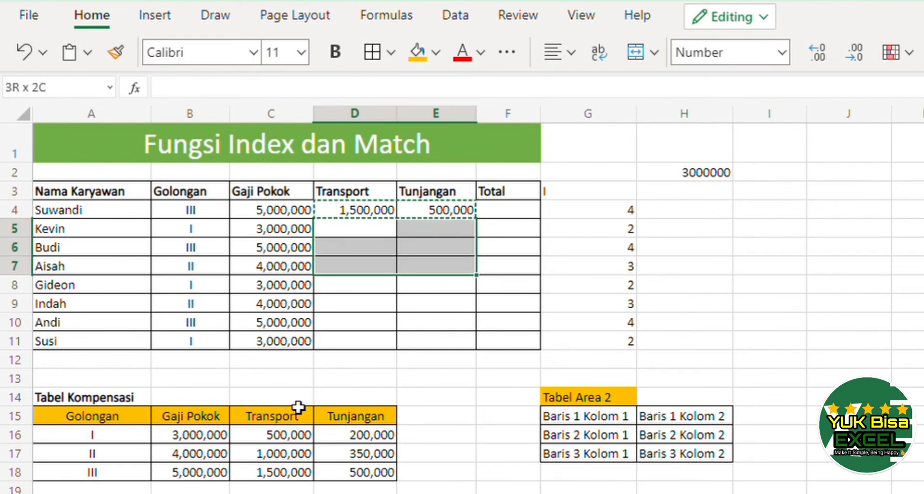
key("shift+Down")
key("shift+Down")
key("shift+Down")
key("shift+Down")
key("ctrl+v")
Inspect the Transport and Tunjangan formulas in D4 and E4.
key("Up")
key("Right")
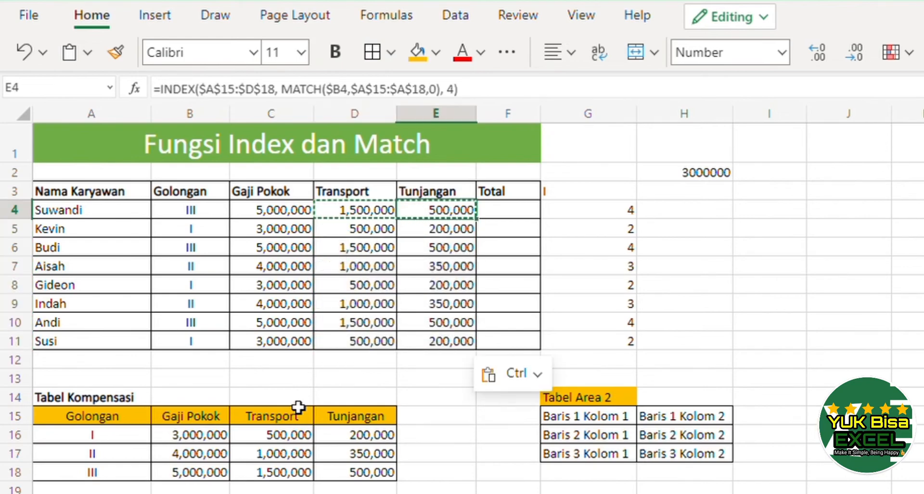
key("Right")
key("Left")
key("Left")
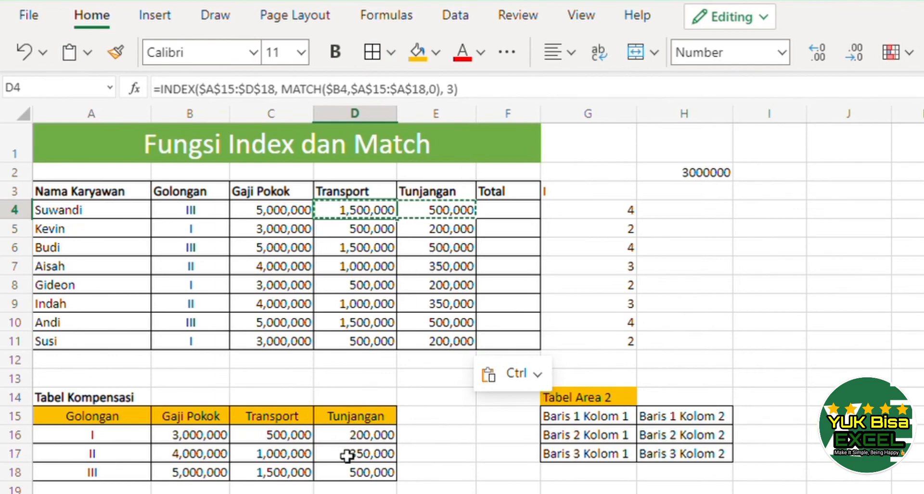
In F4, enter =SUM(C4:E4) to total Suwandi's compensation.
left_click(513, 215)
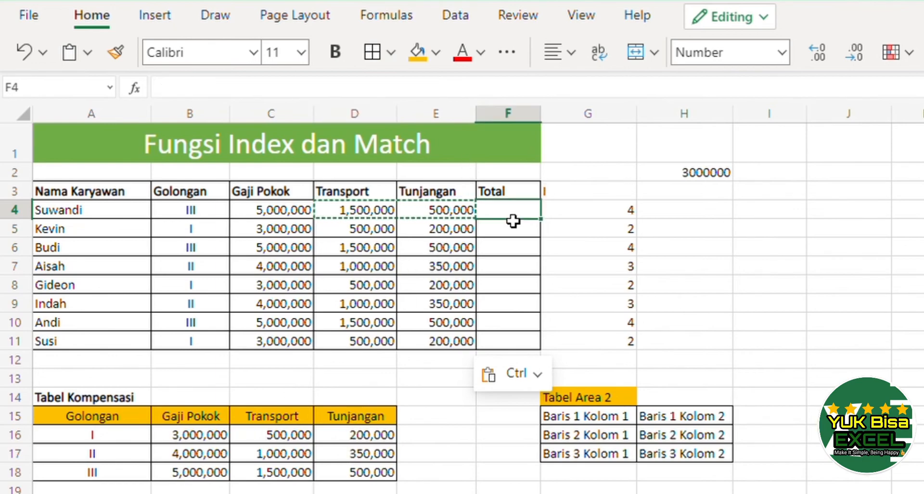
type("=sum(")
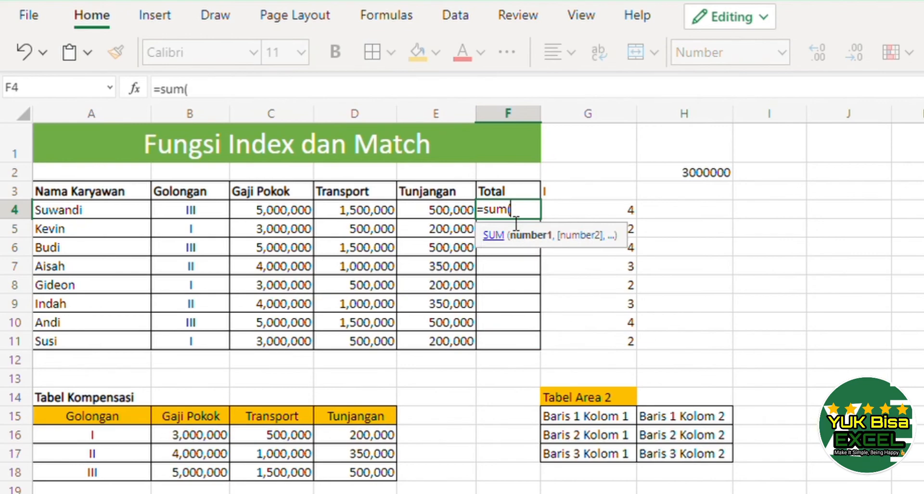
key("Left")
key("shift+Left")
key("shift+Left")
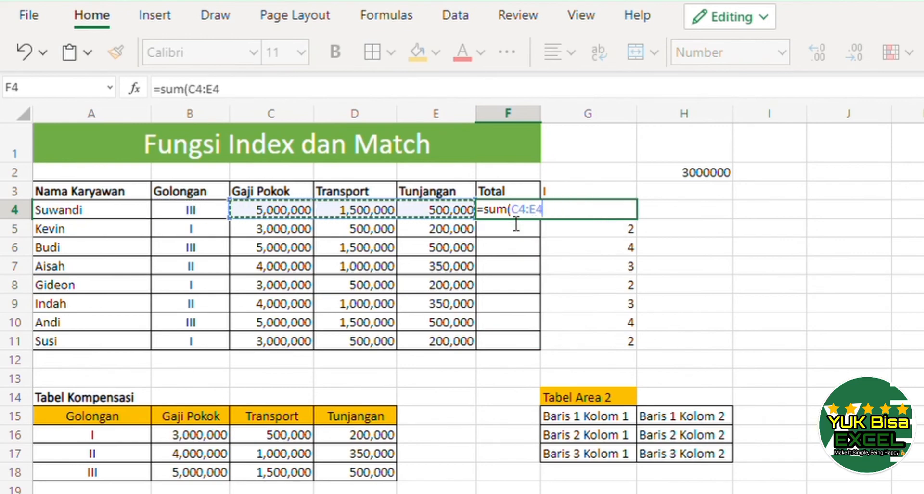
key("Return")
key("Up")
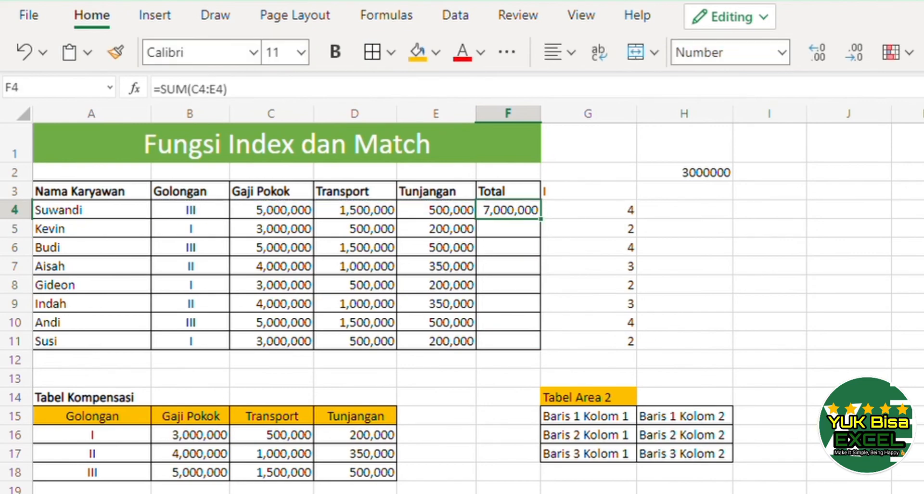
Copy the F4 SUM formula down into F5:F11.
key("ctrl+c")
key("Down")
key("shift+Down")
key("shift+Down")
key("shift+Down")
key("shift+Down")
key("shift+Down")
key("shift+Down")
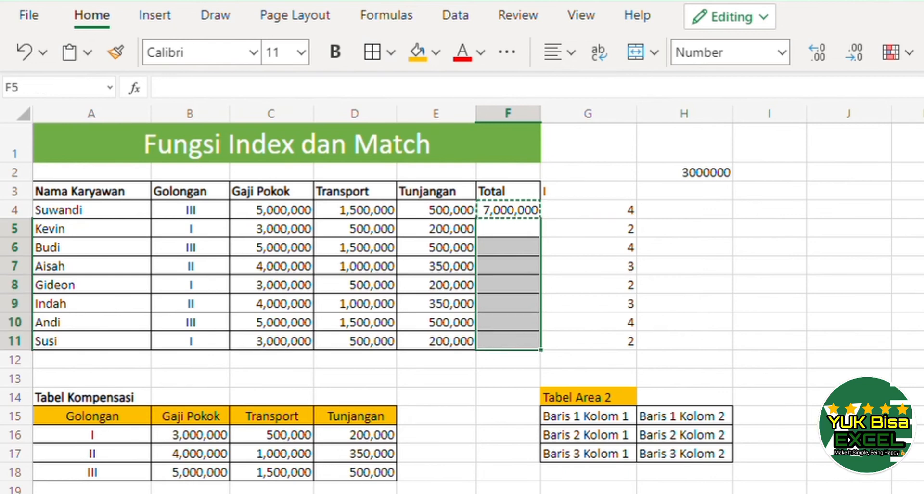
key("ctrl+v")
key("Return")
key("Up")
key("Up")
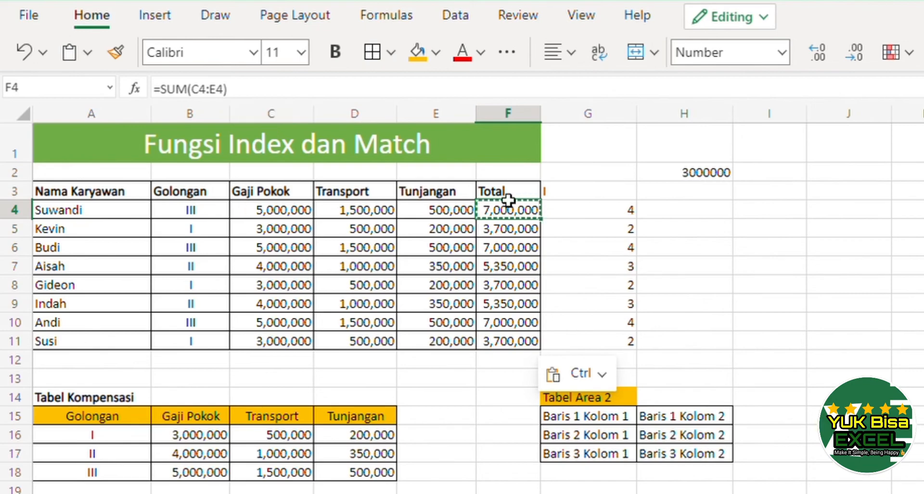
Clear the Transport and Tunjangan formulas in D4:E11.
left_click(310, 216)
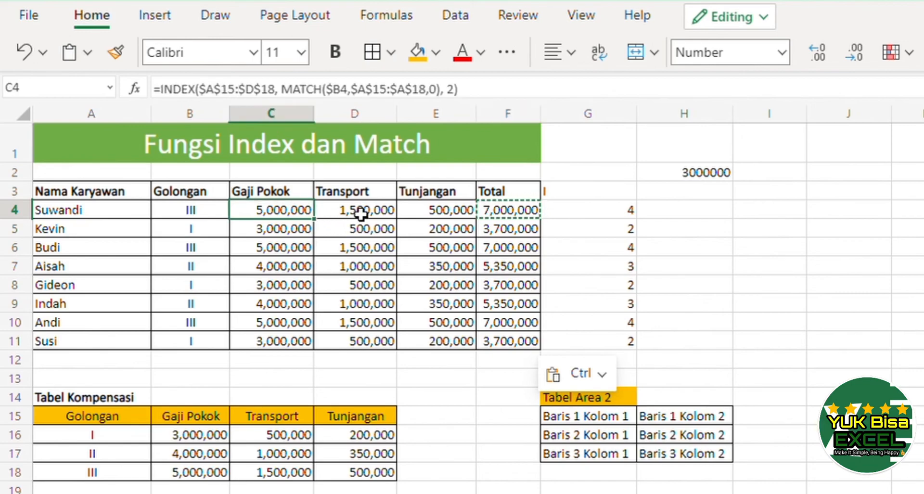
left_click_drag(361, 214, 421, 347)
key("Delete")
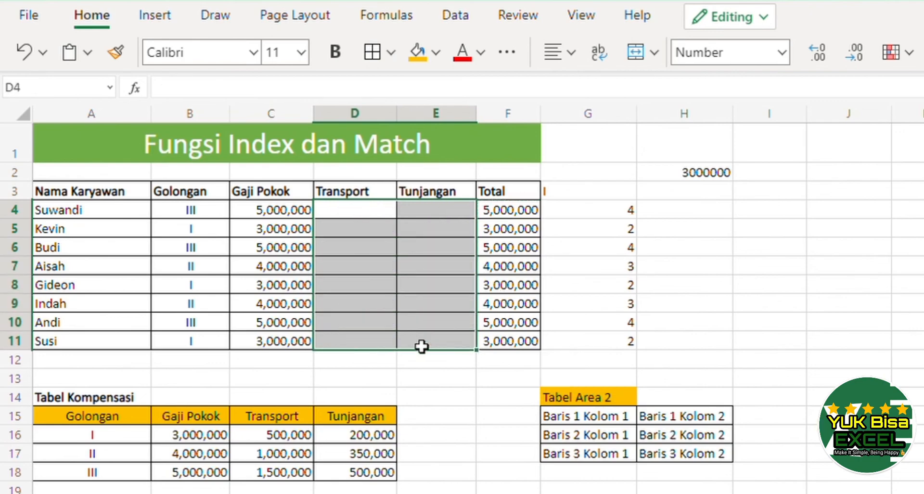
Change the column argument of C4's INDEX–MATCH formula to the array {2, 3, 4}.
key("Left")
key("F2")
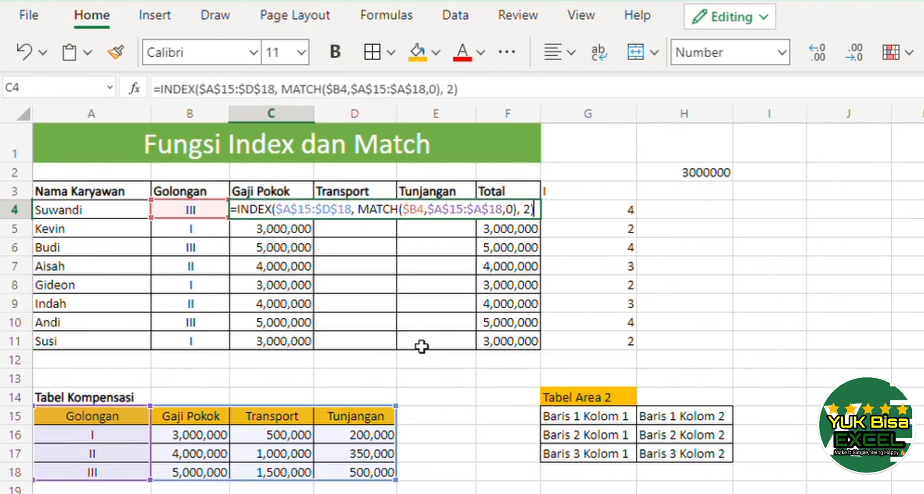
key("Left")
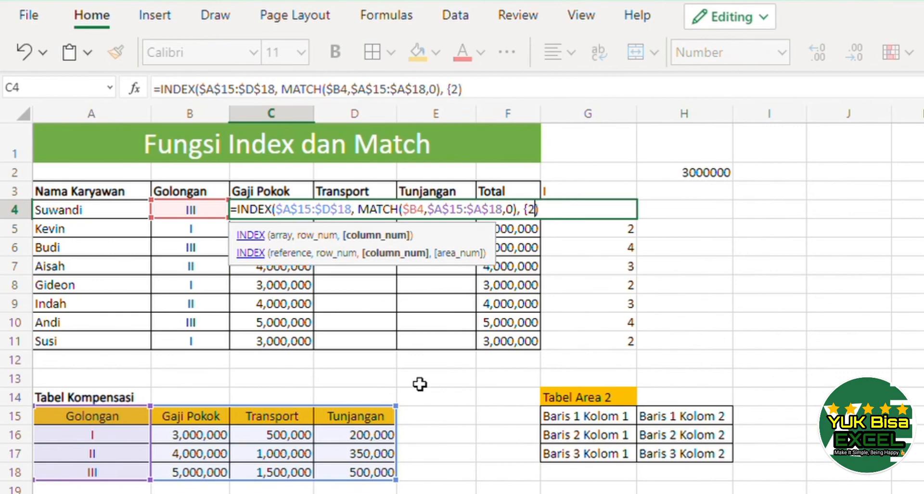
type(", 3,4")
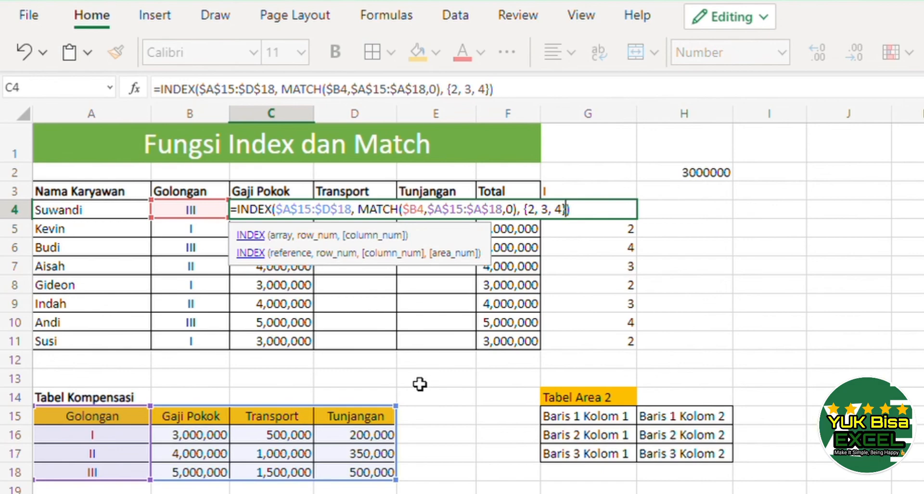
type("}")
key("Return")
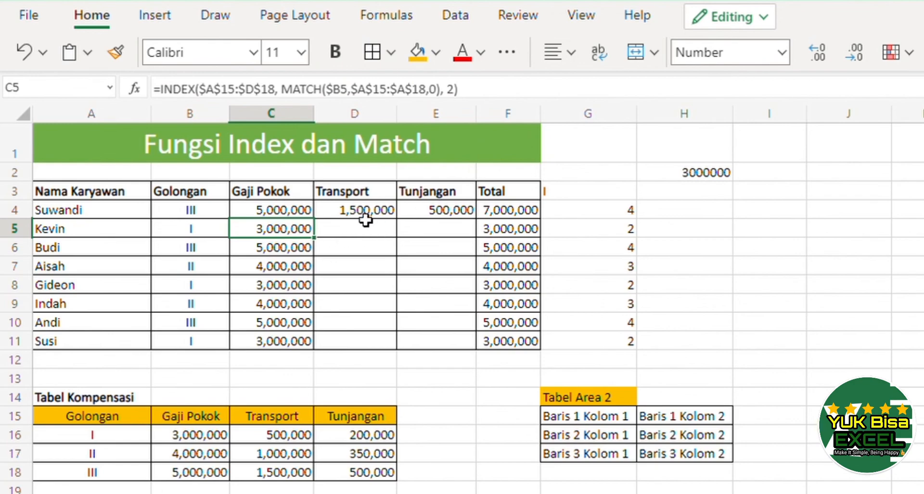
Copy C4's array formula down into C5:C11.
left_click(299, 216)
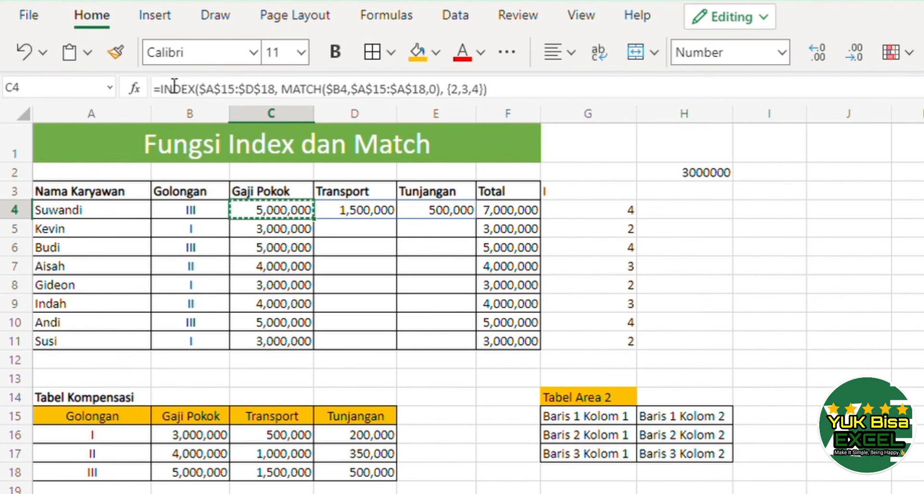
key("Down")
key("shift+Down")
key("shift+Down")
key("shift+Down")
key("shift+Down")
key("shift+Down")
key("shift+Down")
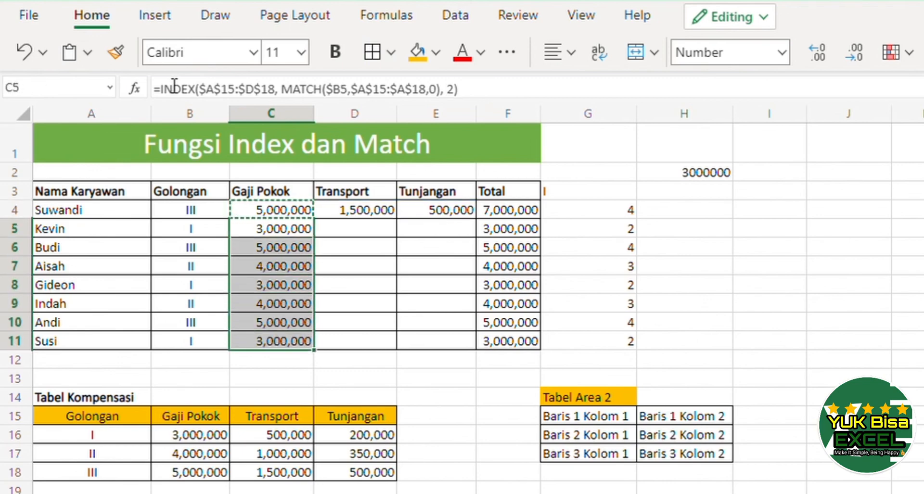
key("ctrl+v")
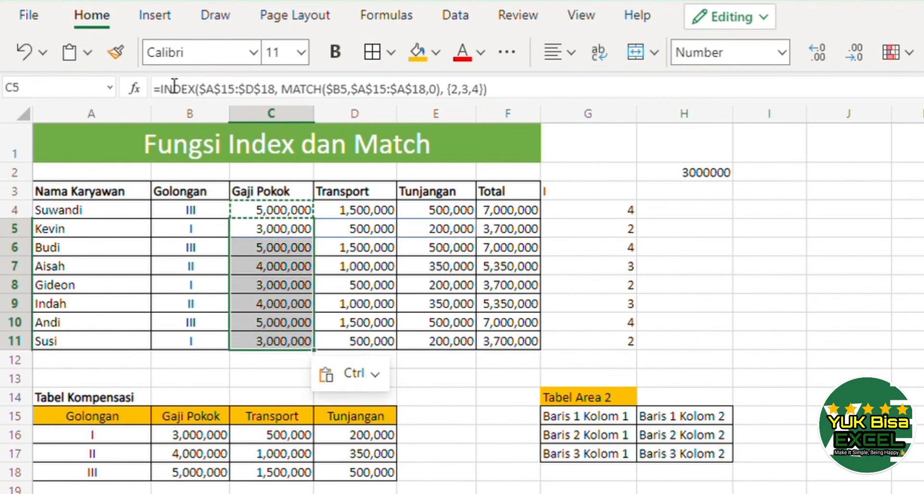
Inspect the formula in E6.
left_click(422, 250)
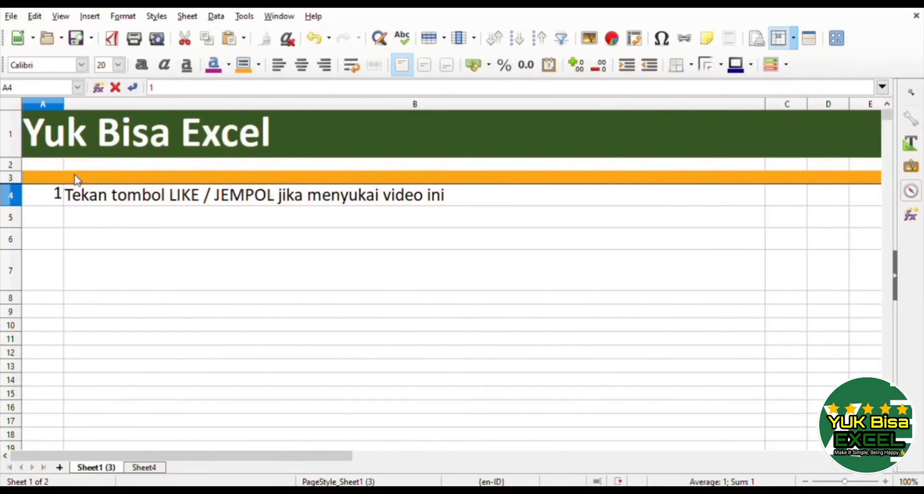
key("Return")
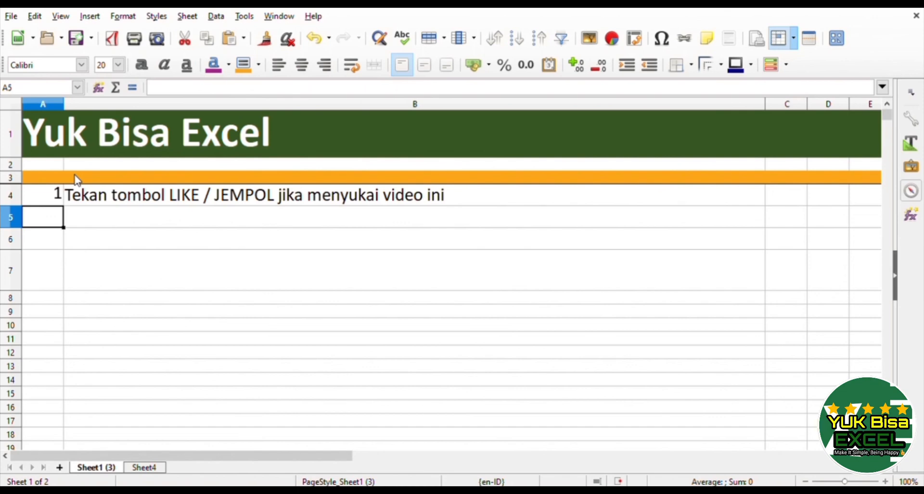
Switch to LibreOffice Calc and number the second outro item 2 in A5.
type("2")
key("Return")
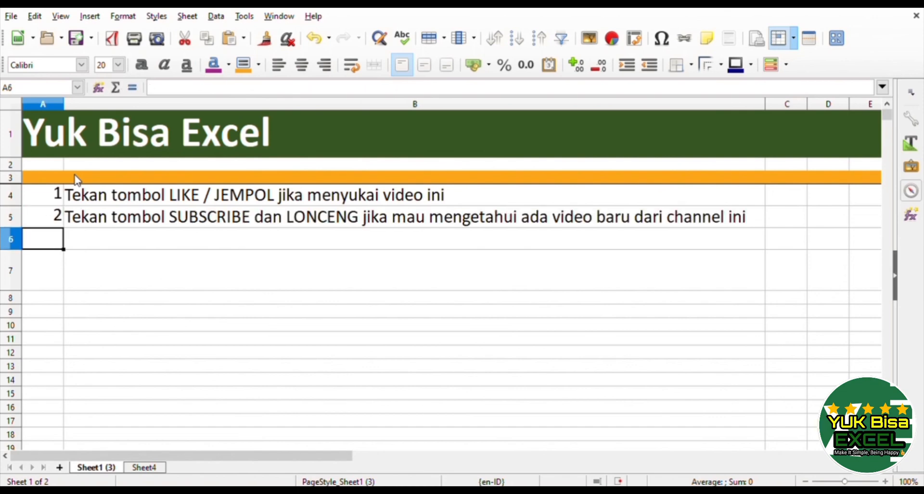